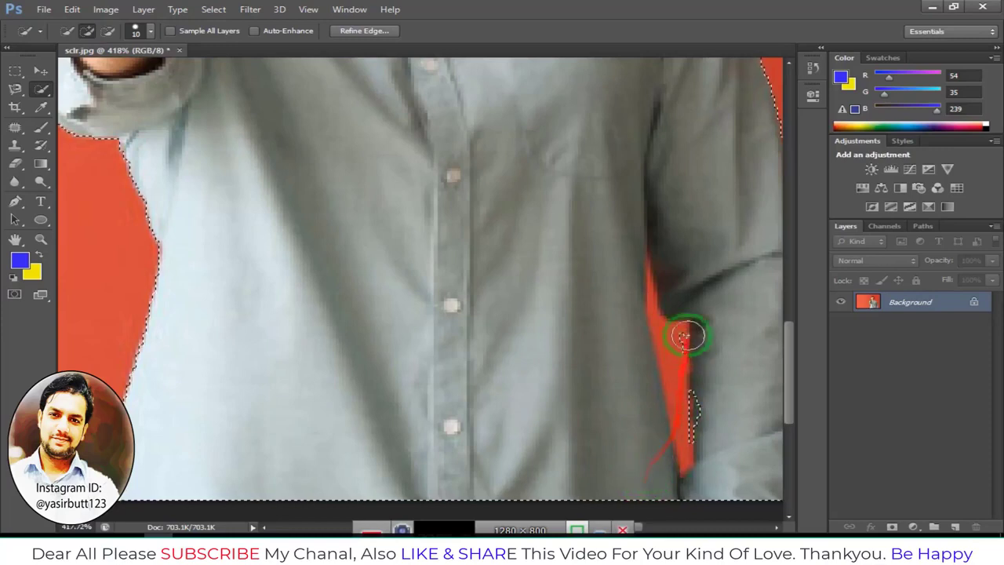
Switch the Quick Selection tool to subtract mode and copy the selected man onto a new layer
left_click(108, 31)
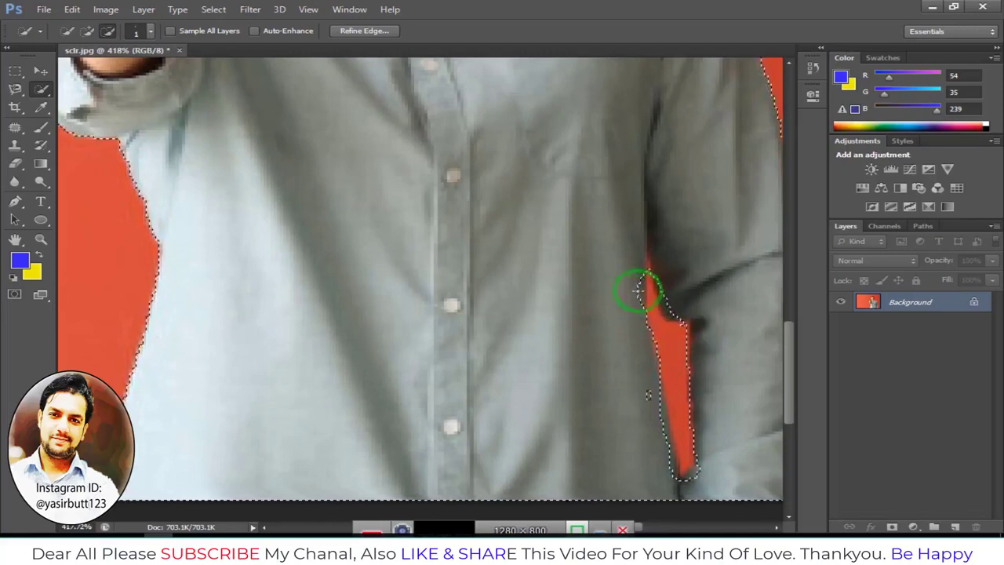
scroll(663, 343, "down", 5)
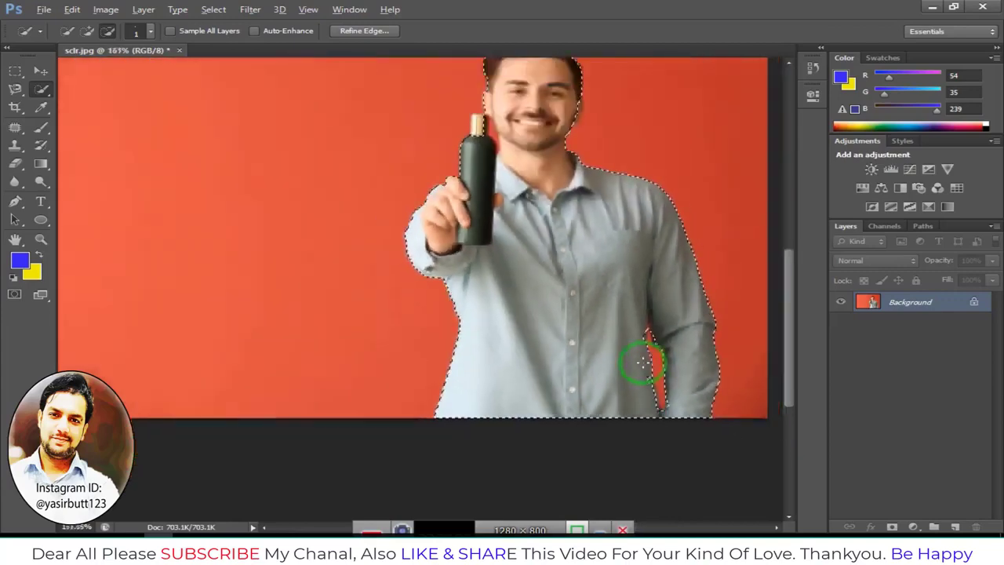
scroll(642, 362, "down", 2)
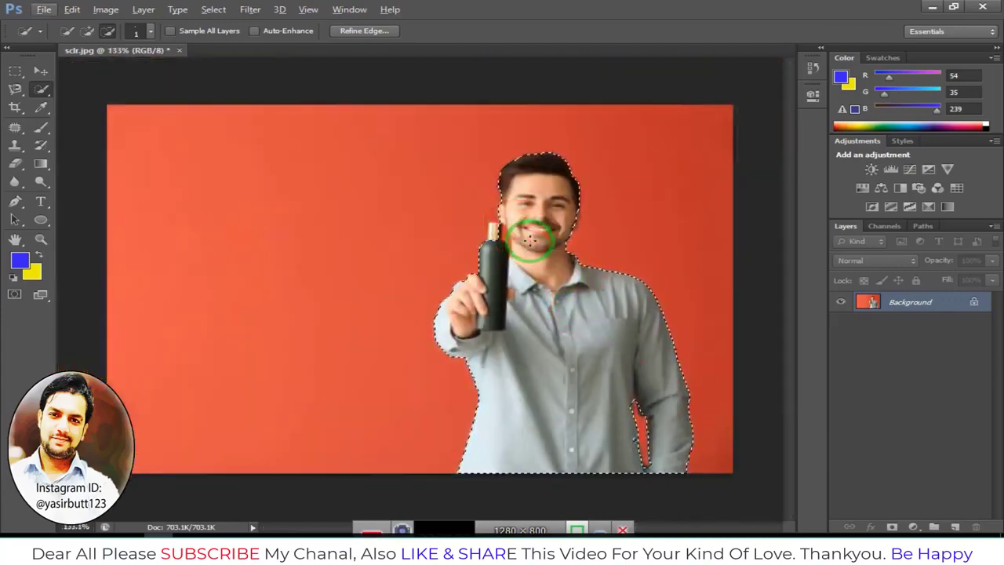
key("ctrl+j")
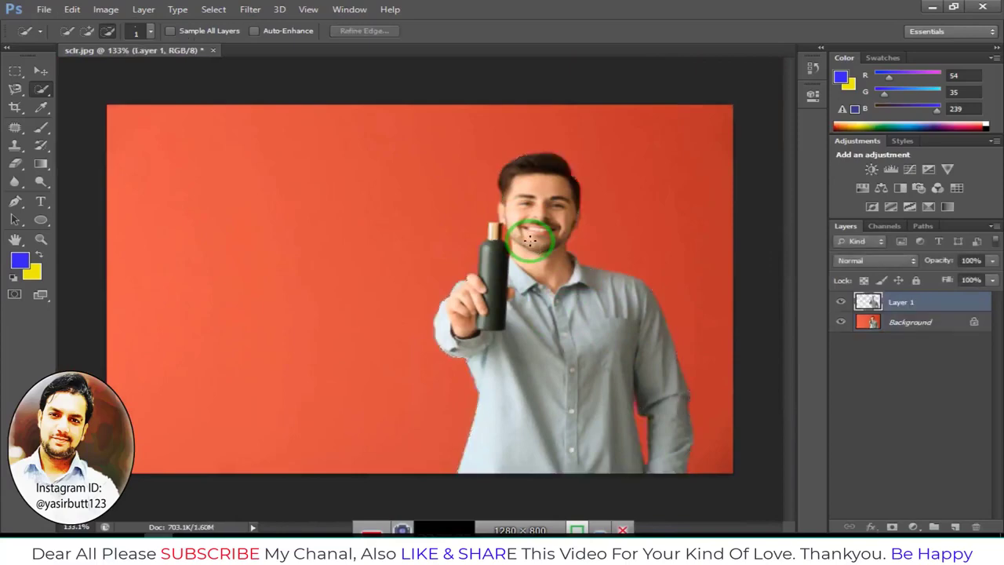
Select Layer 1 and toggle the Background layer's visibility to preview the cut-out
left_click(915, 319)
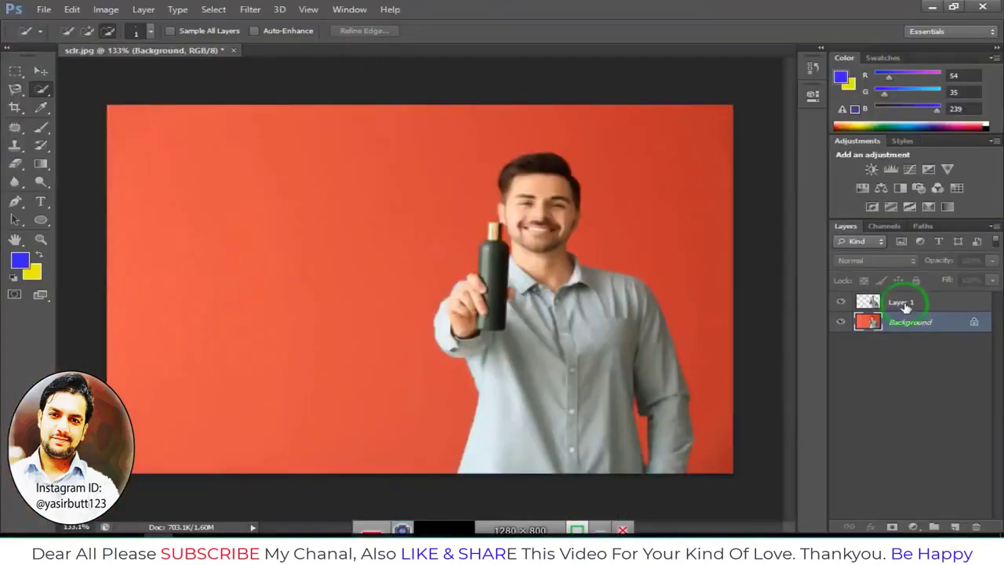
left_click(872, 303)
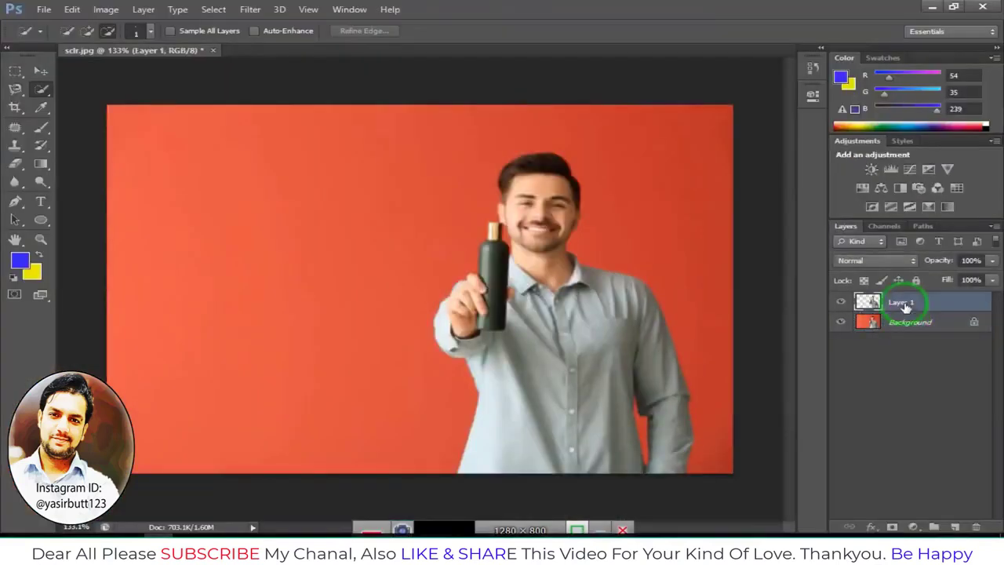
left_click(841, 323)
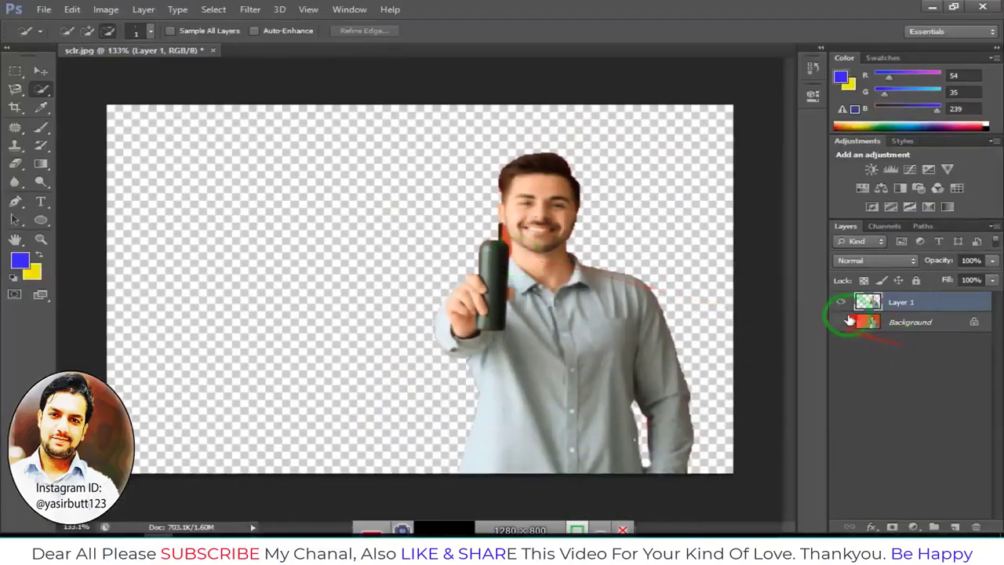
left_click(839, 323)
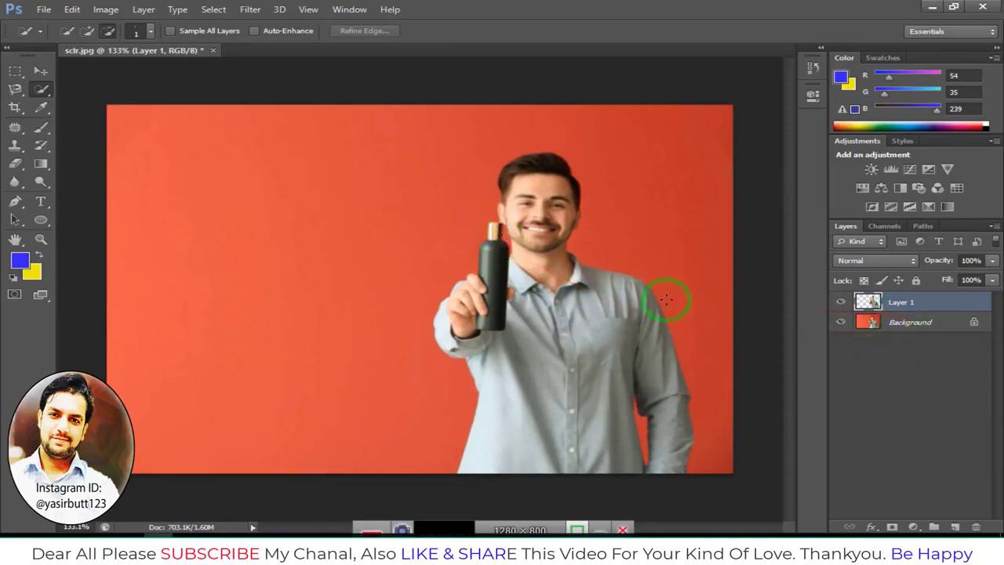
left_click(840, 322)
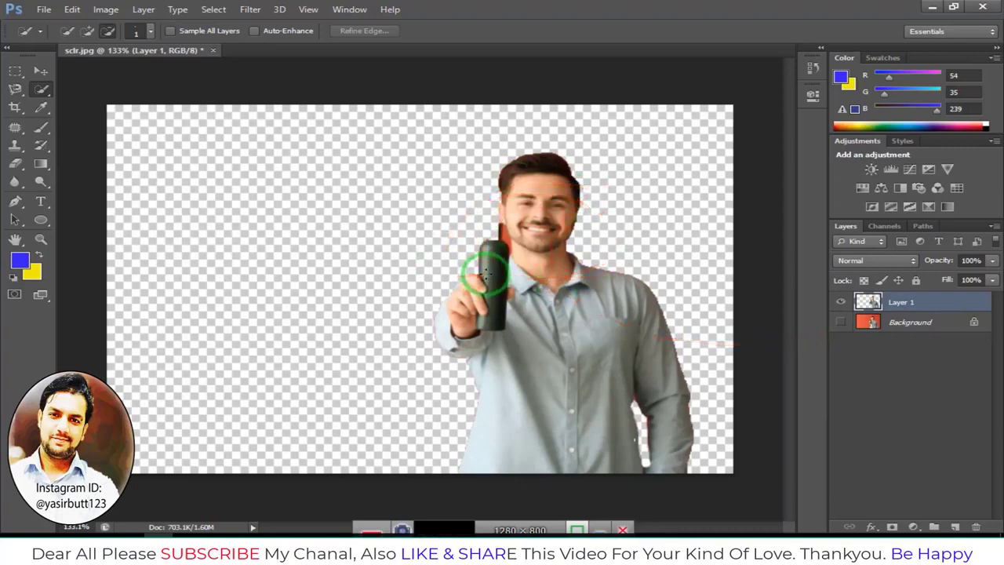
left_click(842, 322)
Close the sclr.jpg document without saving changes
left_click(212, 49)
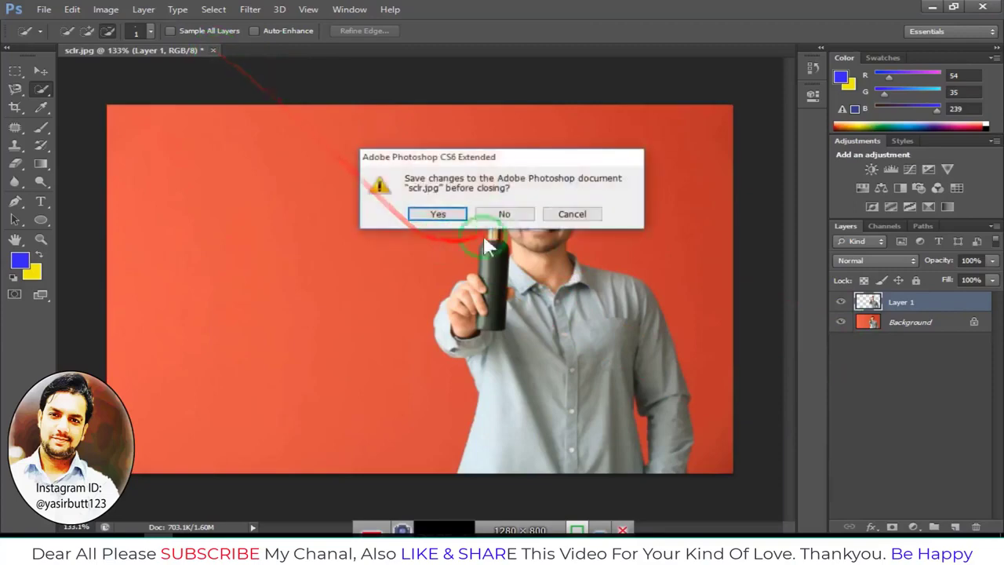
left_click(504, 214)
Open the image charlie-green-3JmfENcL24M-unsplash.jpg from the Images for PS N folder
left_click(44, 10)
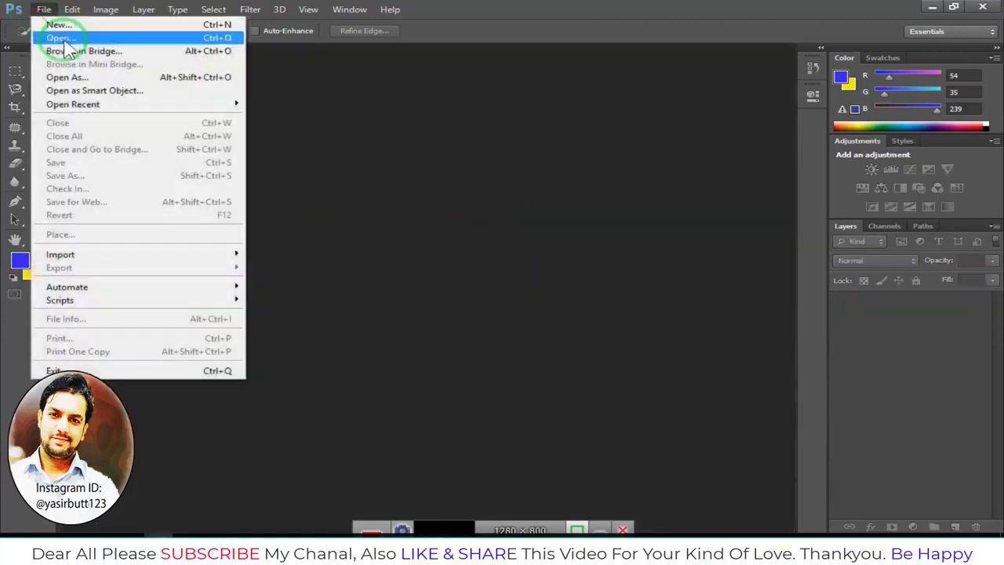
left_click(62, 38)
left_click(451, 222)
scroll(470, 251, "down", 3)
scroll(478, 263, "up", 2)
scroll(478, 262, "down", 4)
left_click(476, 263)
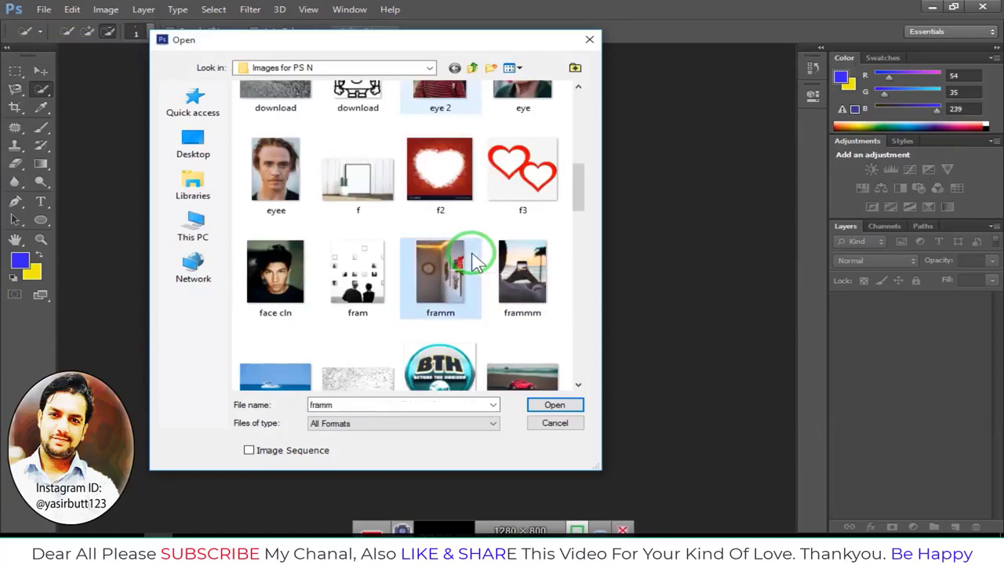
key("s")
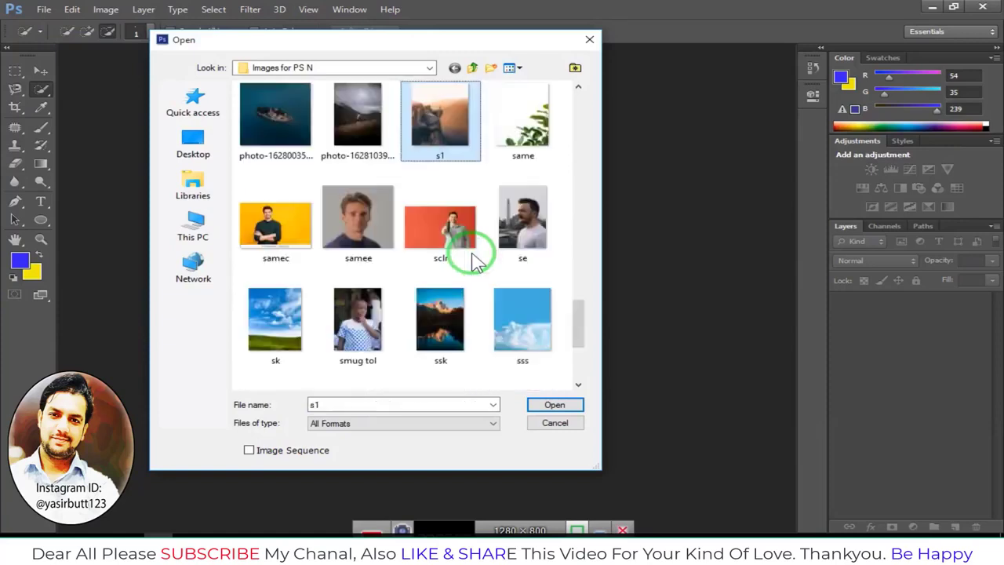
key("b")
key("u")
key("l")
key("BackSpace")
left_click(447, 320)
left_click(555, 404)
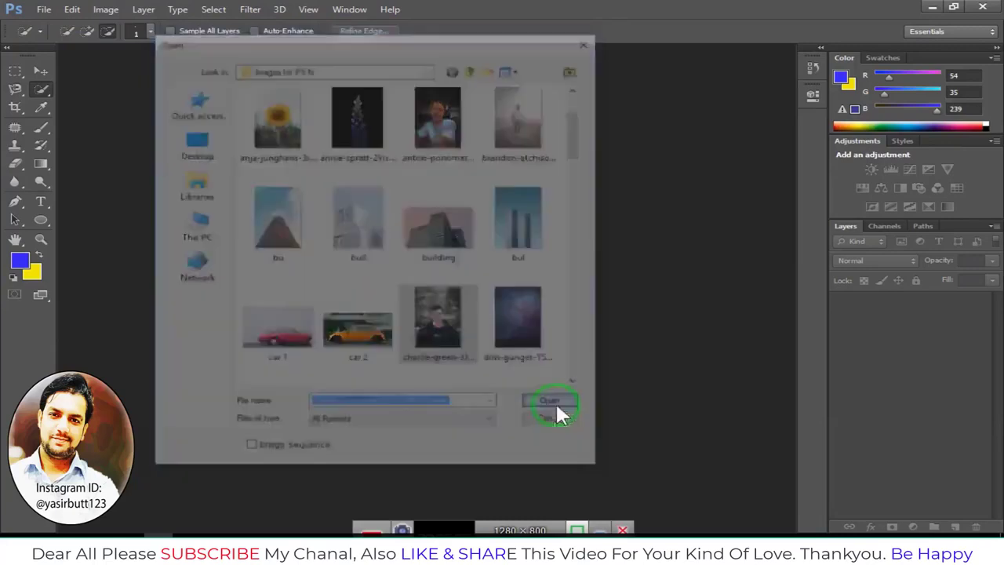
Pick the Quick Selection tool in add mode, enlarge its brush to 90, and paint a selection across the hoodie
scroll(436, 309, "up", 5)
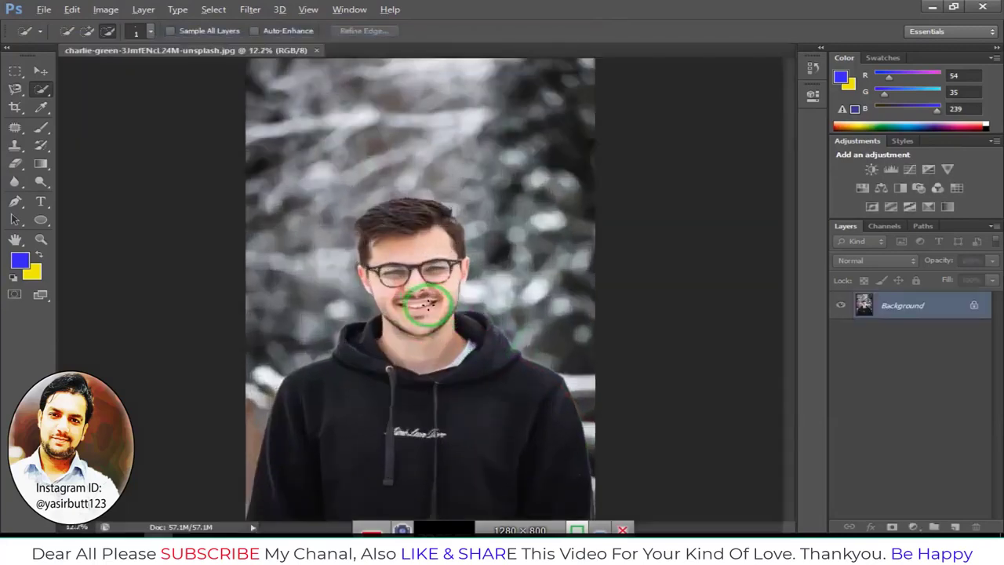
scroll(439, 316, "down", 1)
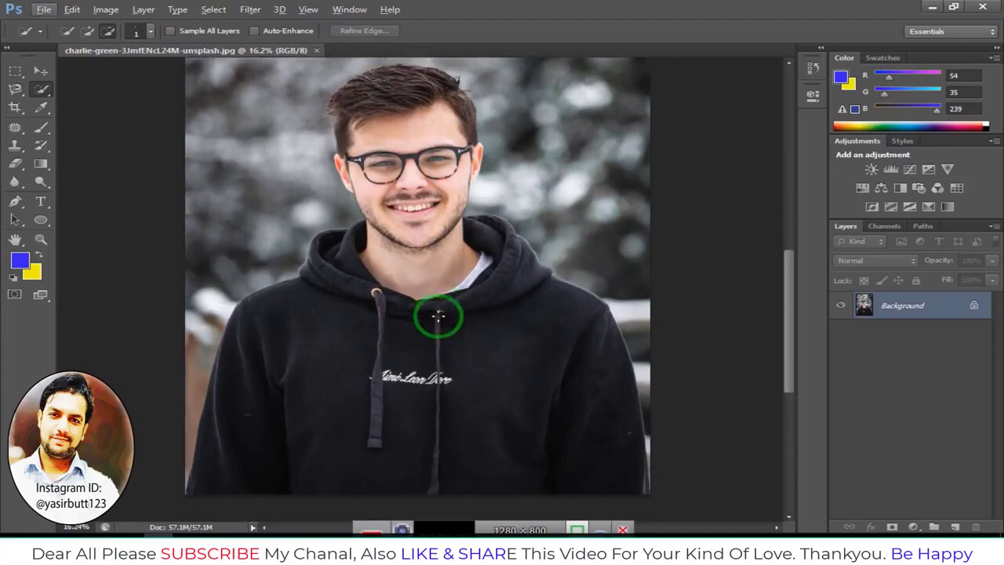
left_click(42, 91)
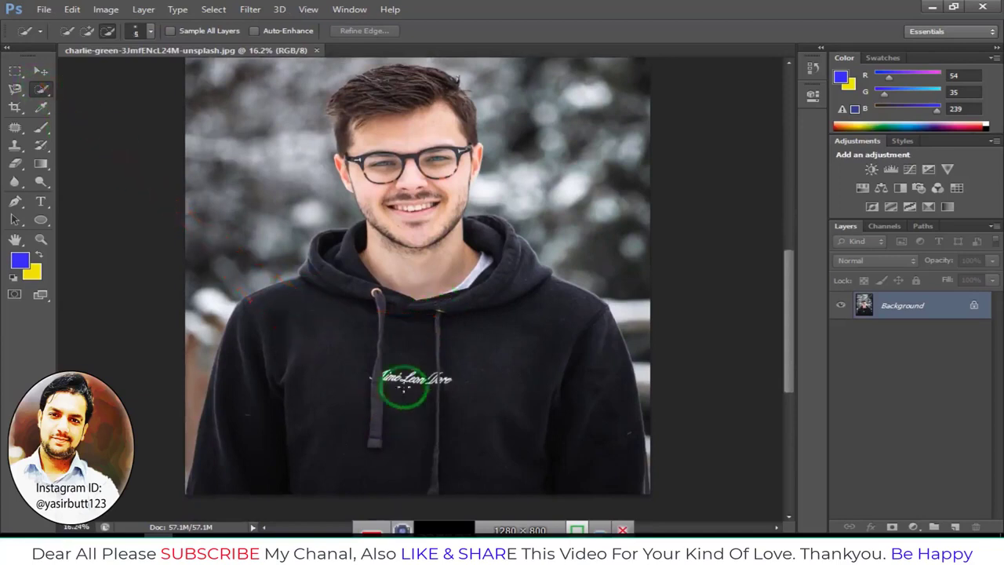
key("bracketright")
key("bracketright")
key("bracketright")
key("bracketright")
key("bracketright")
key("bracketright")
key("bracketright")
left_click(88, 31)
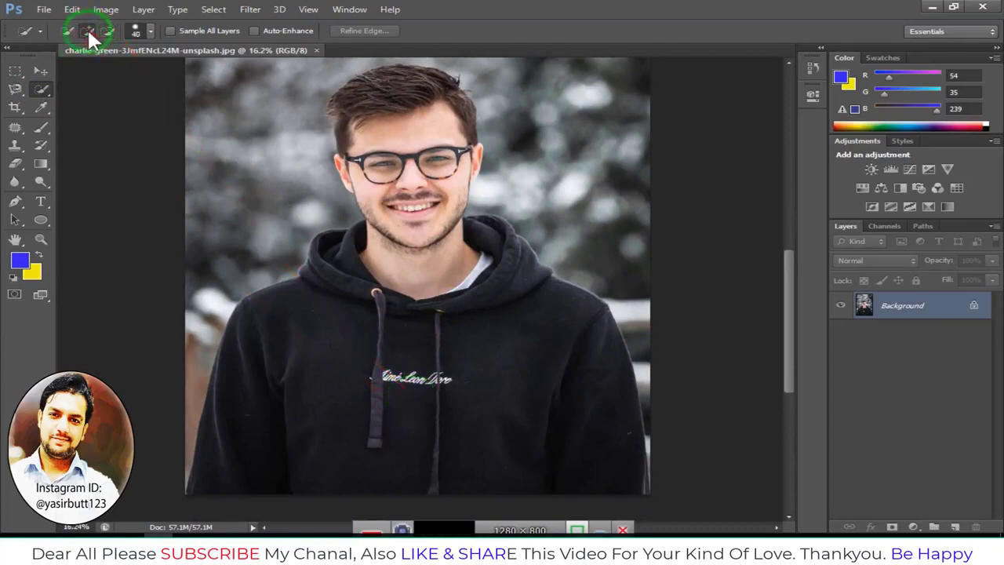
key("bracketright")
left_click_drag(367, 283, 429, 310)
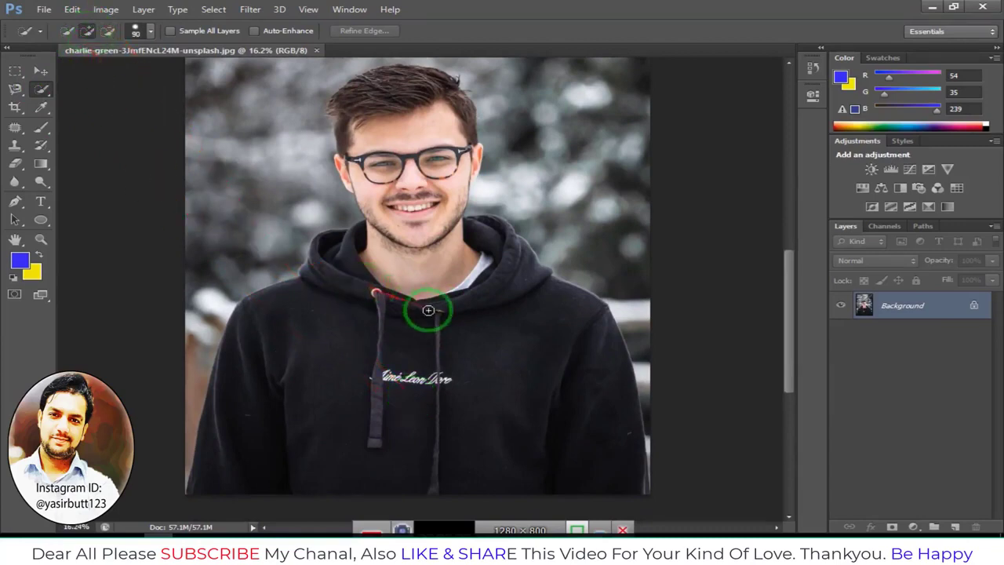
Enlarge the brush to 300 and paint from the hoodie's bottom up over the head to select the man
key("bracketright")
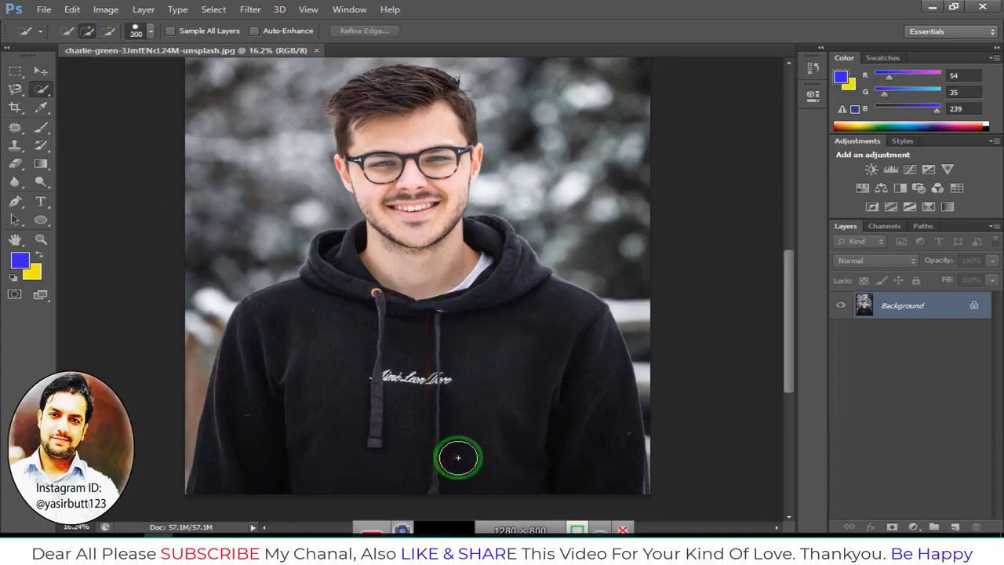
mouse_move(427, 475)
left_mouse_down()
mouse_move(423, 333)
mouse_move(528, 387)
mouse_move(475, 266)
mouse_move(632, 491)
mouse_move(440, 477)
mouse_move(401, 455)
mouse_move(362, 462)
mouse_move(318, 407)
mouse_move(322, 321)
mouse_move(415, 276)
mouse_move(393, 89)
mouse_move(367, 100)
mouse_move(356, 174)
mouse_move(343, 172)
mouse_move(354, 164)
mouse_move(341, 154)
mouse_move(375, 174)
mouse_move(412, 149)
mouse_move(480, 161)
mouse_move(473, 154)
mouse_move(477, 201)
mouse_move(472, 165)
mouse_move(495, 203)
left_mouse_up()
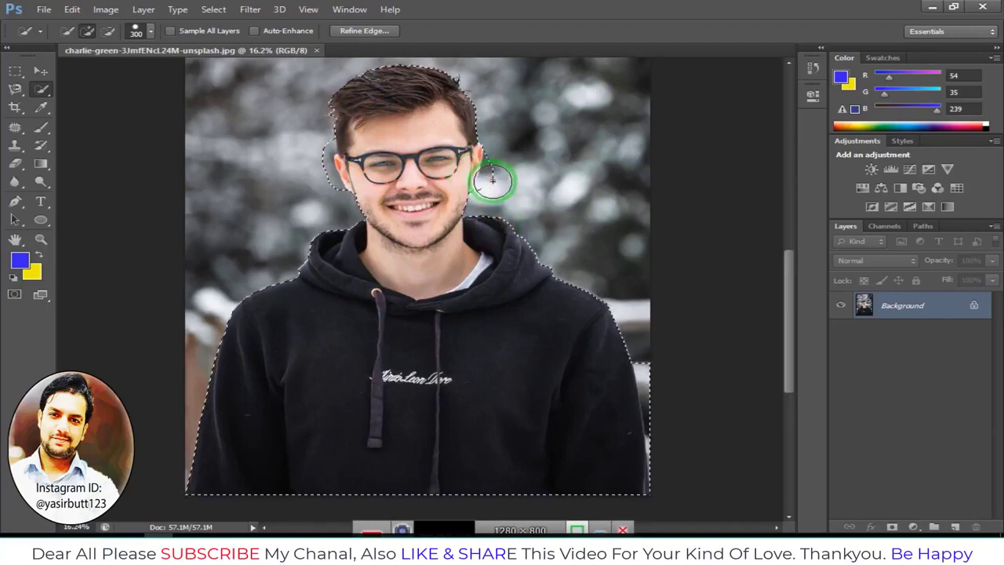
Subtract the background beside the face and ears from the selection with a 125 px brush
scroll(493, 180, "up", 2)
scroll(487, 134, "up", 2)
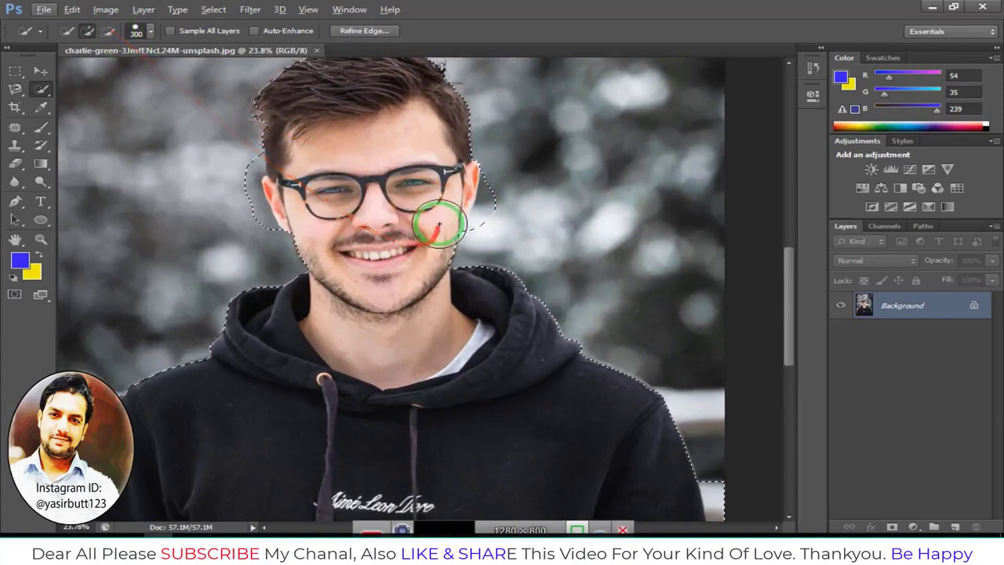
key("alt")
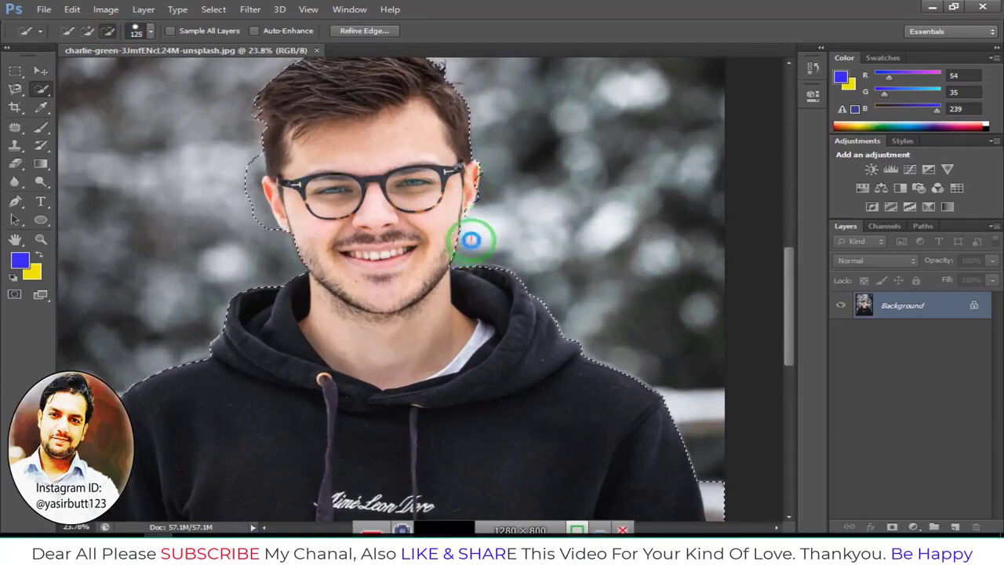
mouse_move(477, 230)
left_mouse_down()
mouse_move(381, 227)
mouse_move(258, 185)
left_mouse_up()
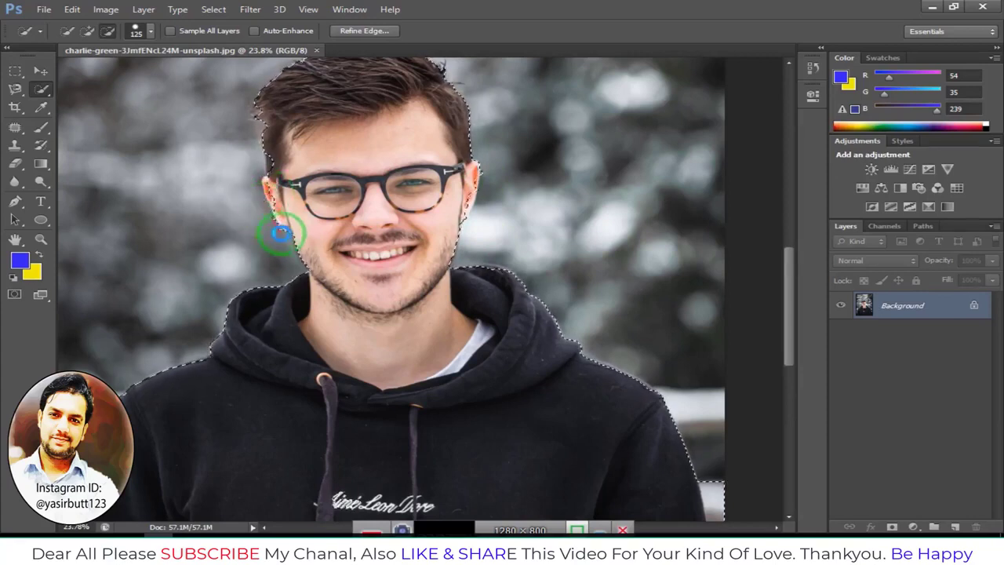
mouse_move(448, 202)
left_mouse_down()
mouse_move(362, 211)
mouse_move(262, 191)
left_mouse_up()
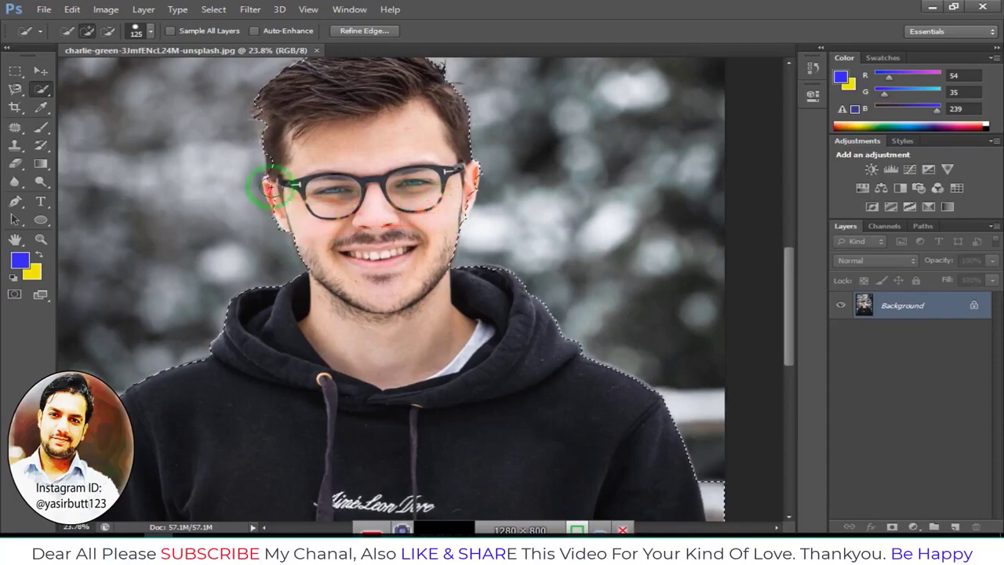
Subtract the background strip along the hoodie's lower right edge from the selection
scroll(367, 229, "down", 6)
scroll(363, 235, "down", 1)
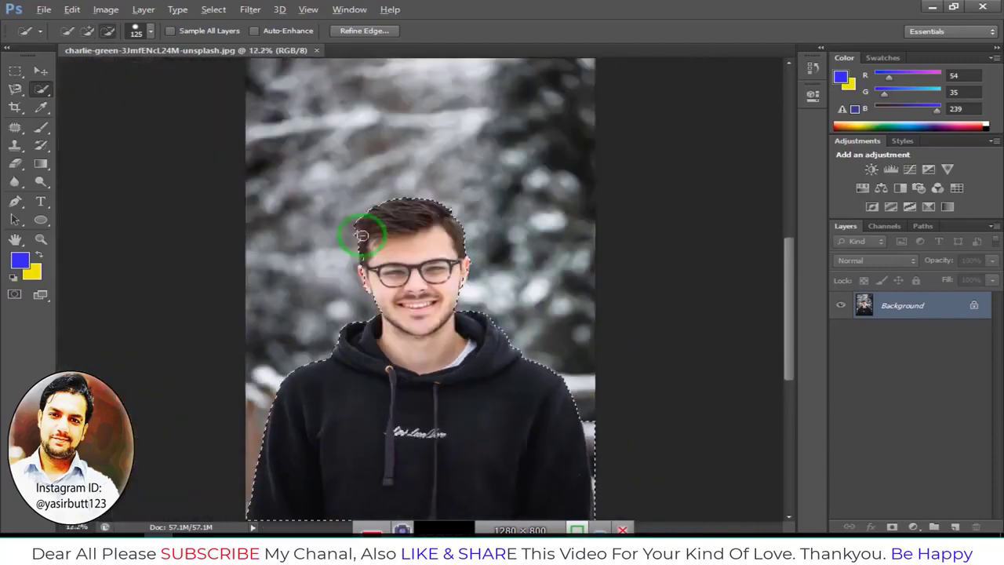
scroll(589, 401, "up", 5)
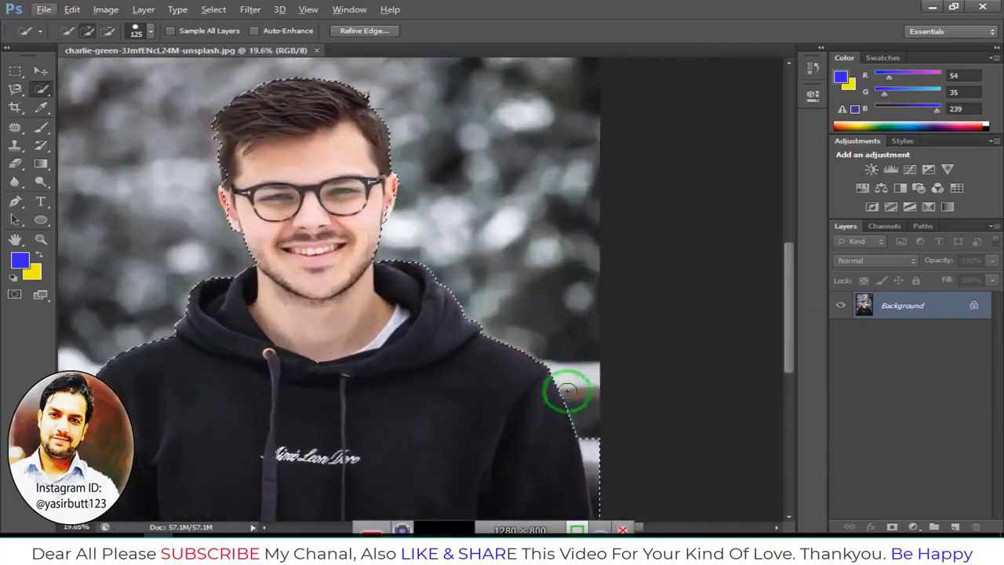
scroll(570, 390, "down", 3)
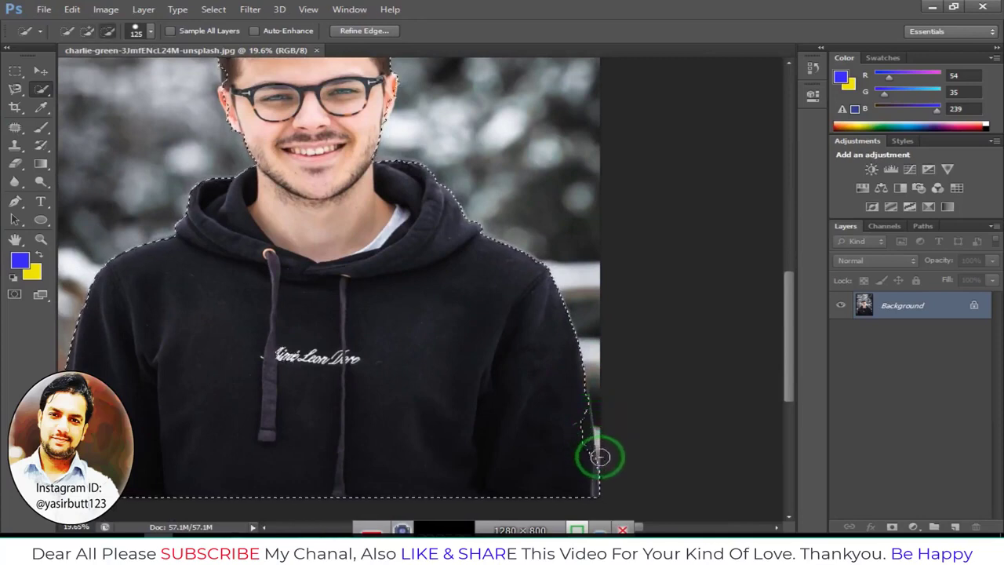
mouse_move(601, 482)
left_mouse_down()
mouse_move(465, 424)
mouse_move(364, 435)
mouse_move(250, 412)
left_mouse_up()
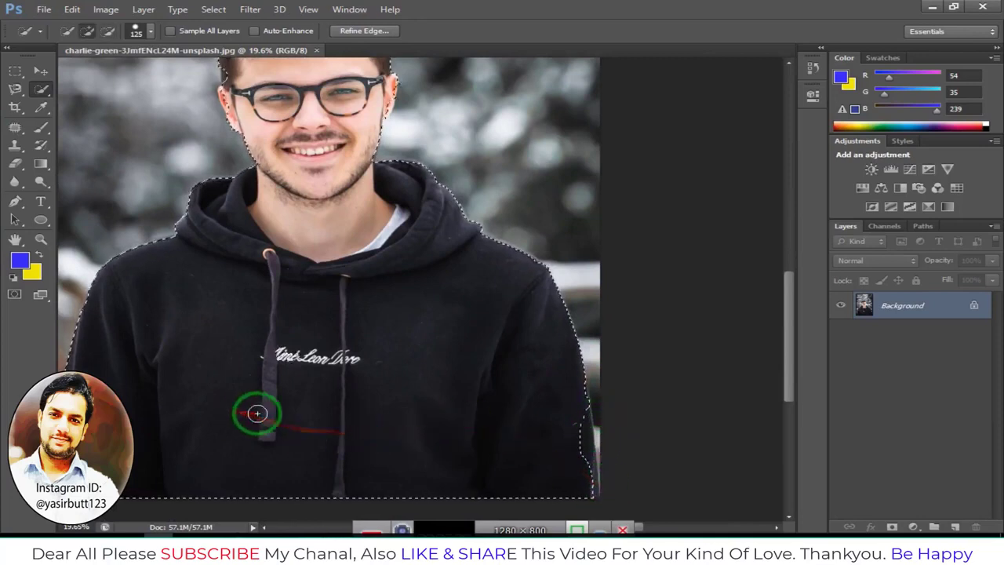
Feather the man's selection using the Feather Selection dialog
scroll(243, 404, "left", 5)
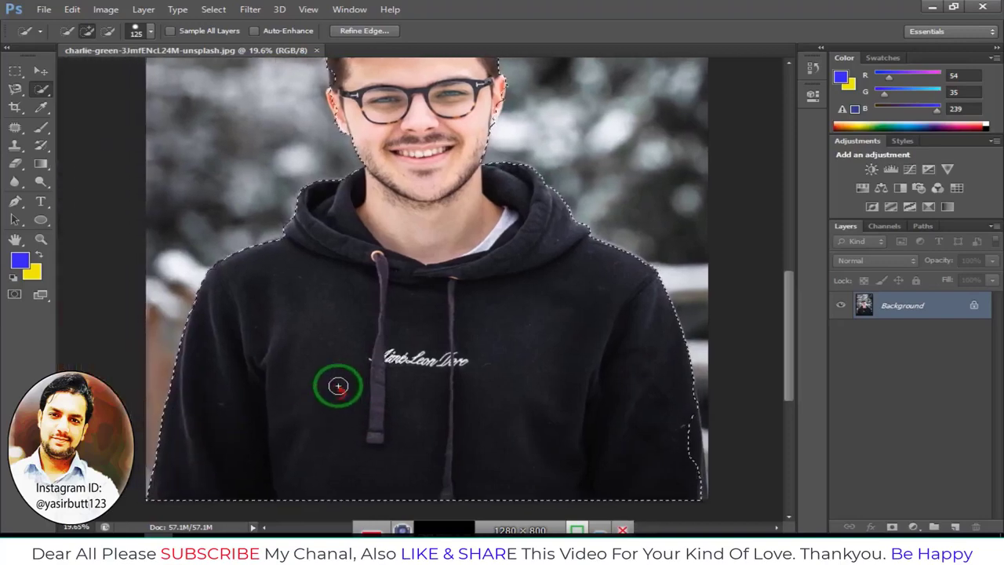
scroll(338, 385, "up", 5)
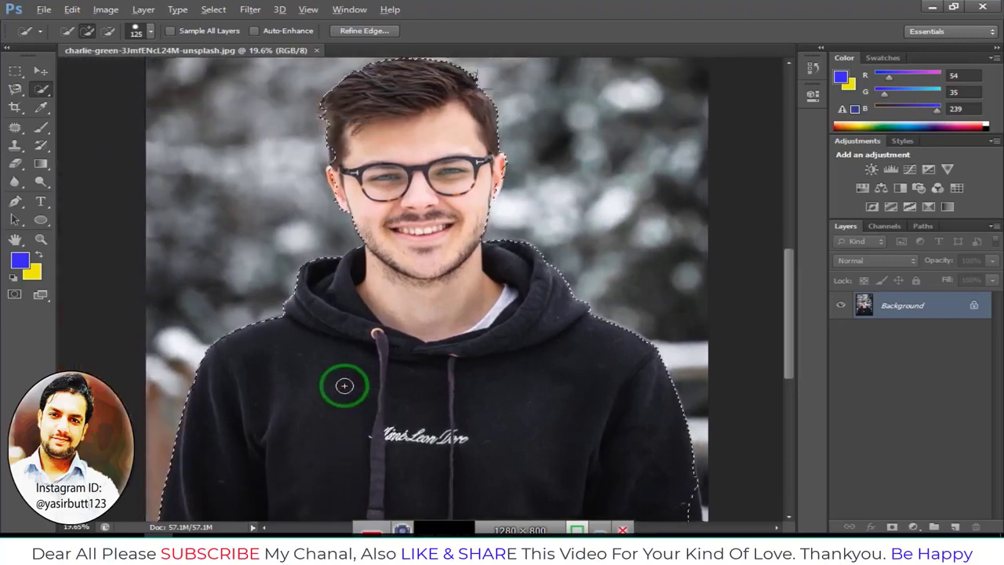
scroll(345, 385, "down", 2)
scroll(288, 327, "down", 1)
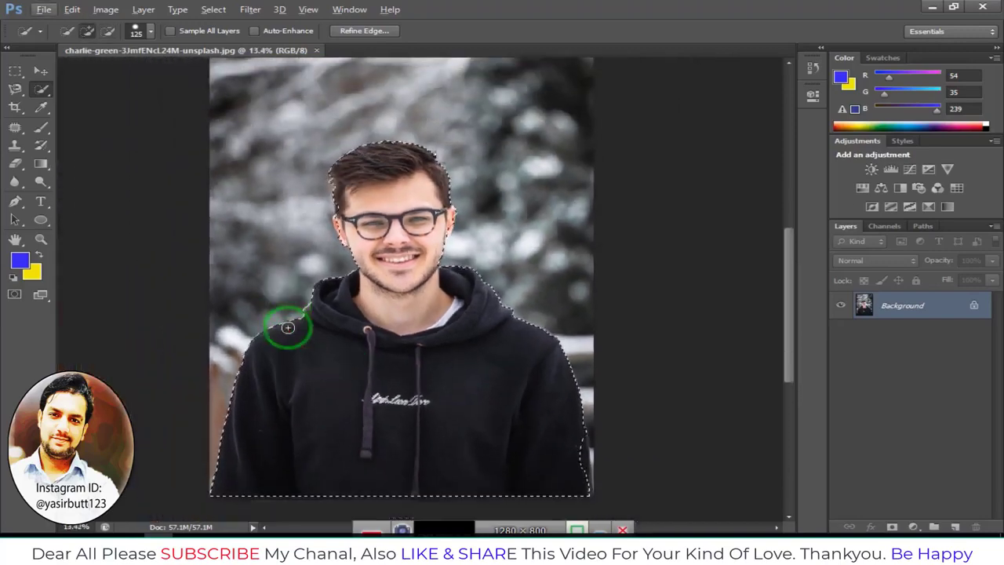
scroll(288, 327, "down", 1)
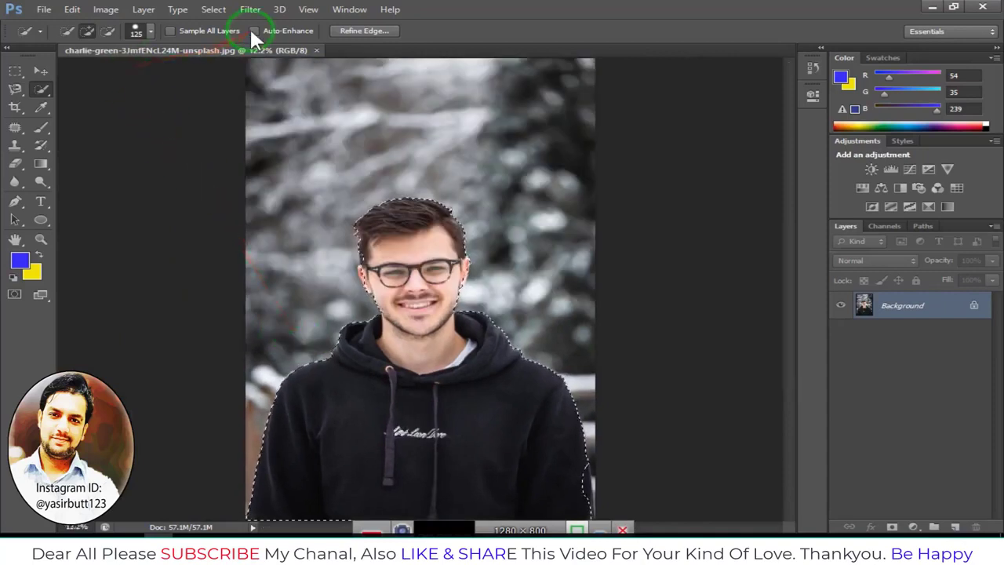
left_click(213, 9)
mouse_move(258, 163)
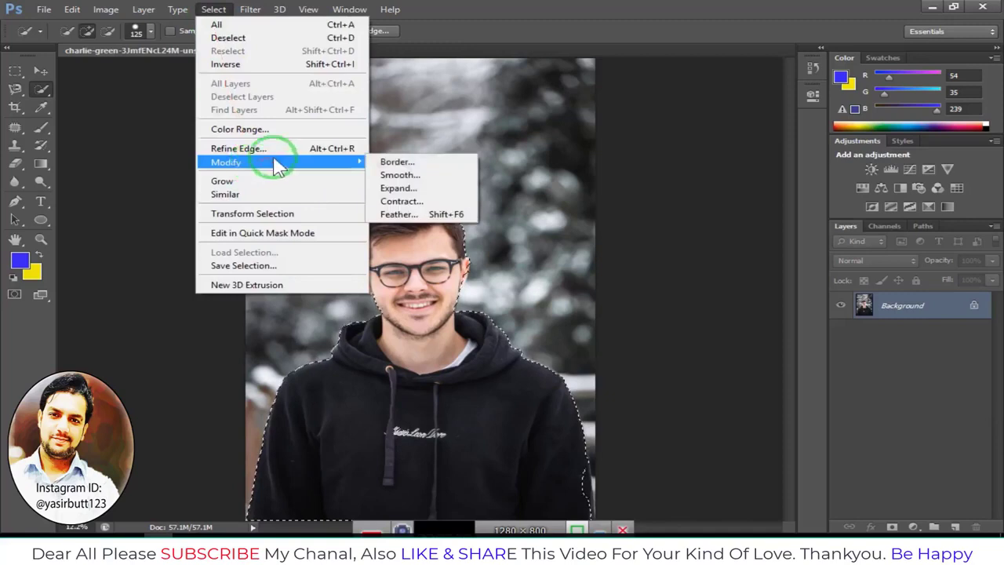
left_click(422, 213)
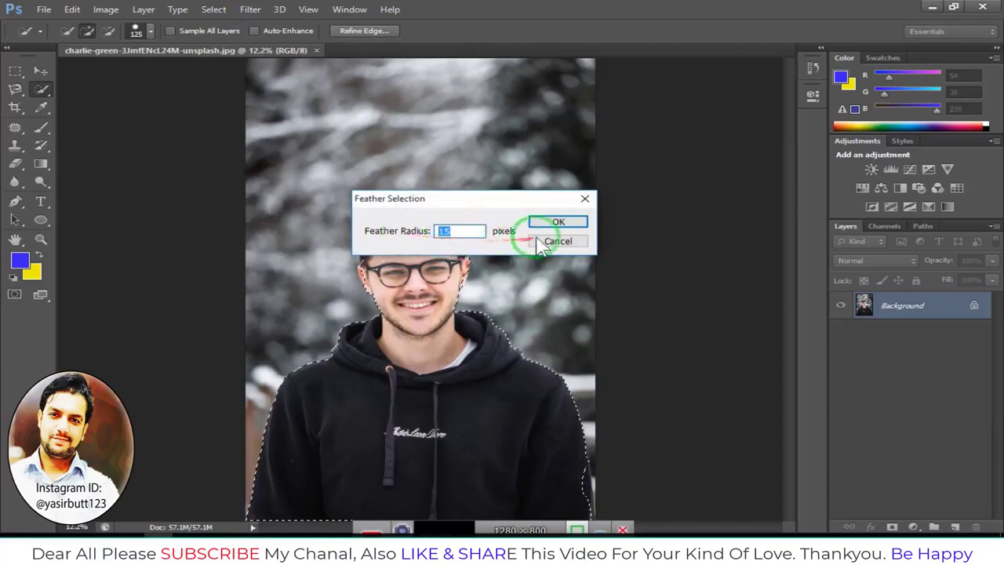
left_click(556, 222)
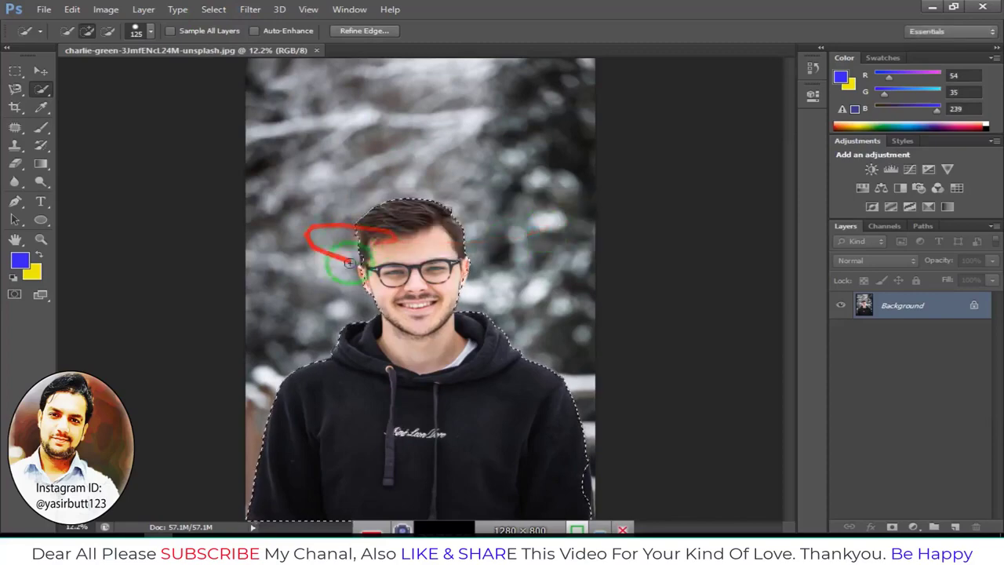
Copy the selected man and open the adrian-pelletier-OJev0ModVw8-unsplash image
left_click(71, 10)
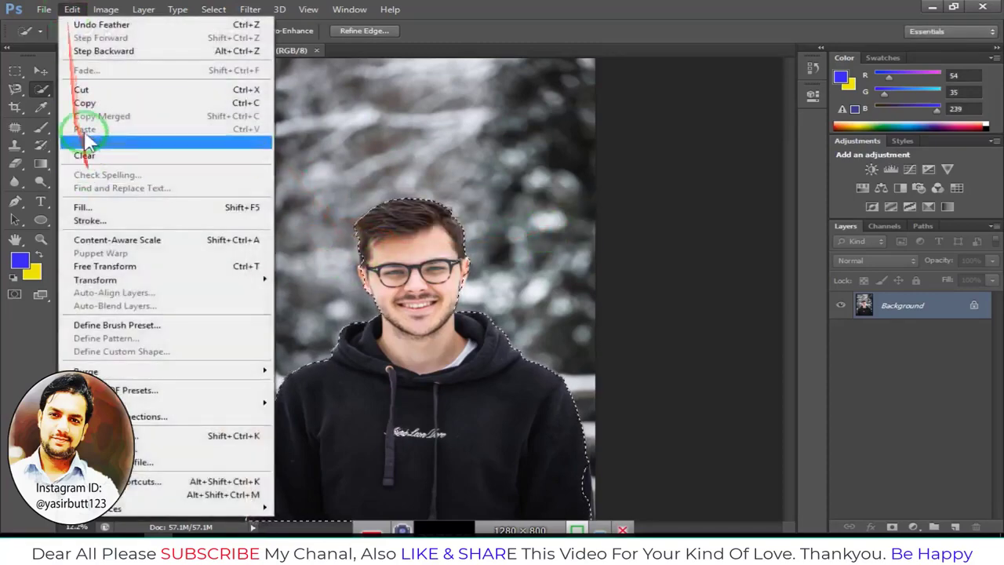
left_click(84, 102)
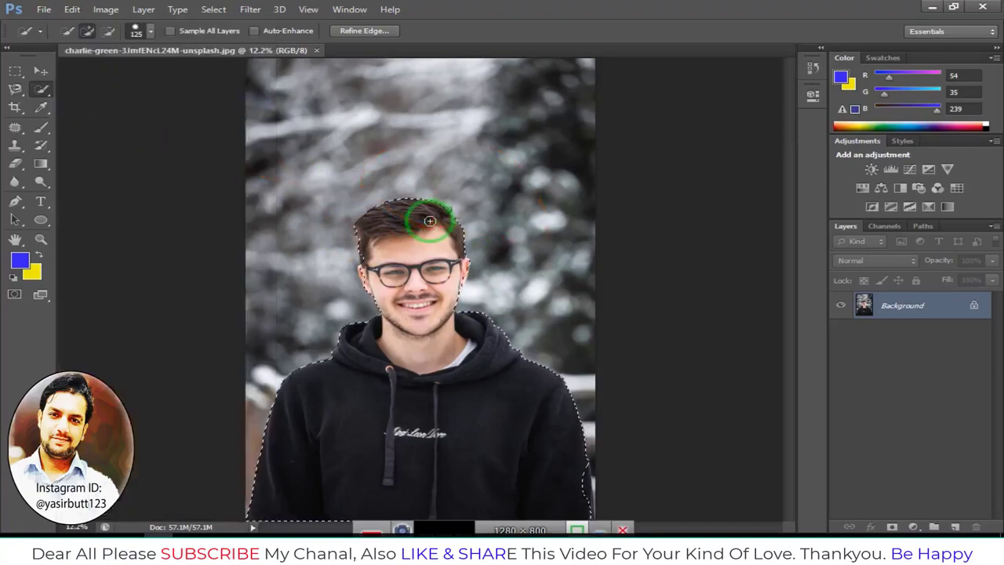
left_click(51, 11)
left_click(63, 41)
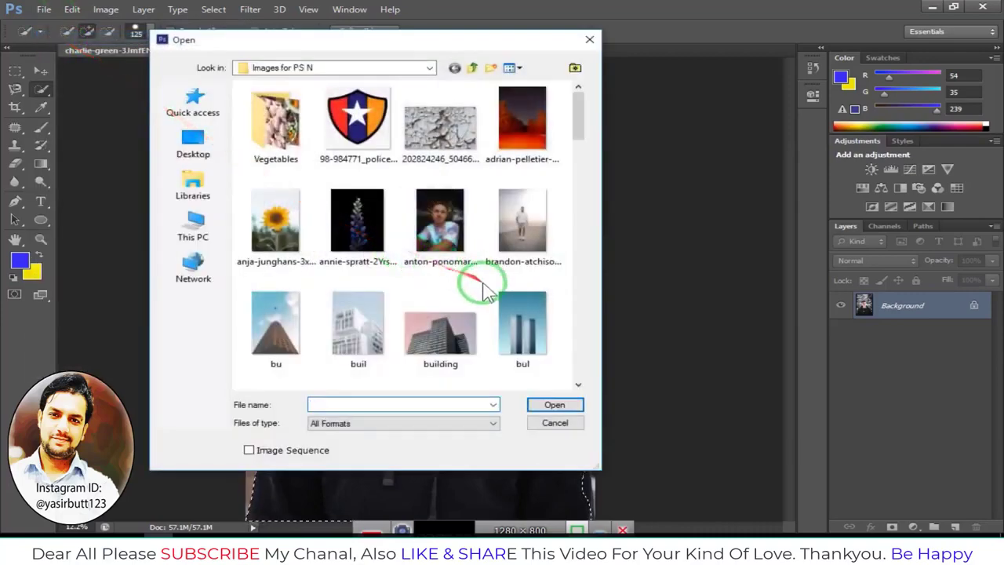
left_click(519, 129)
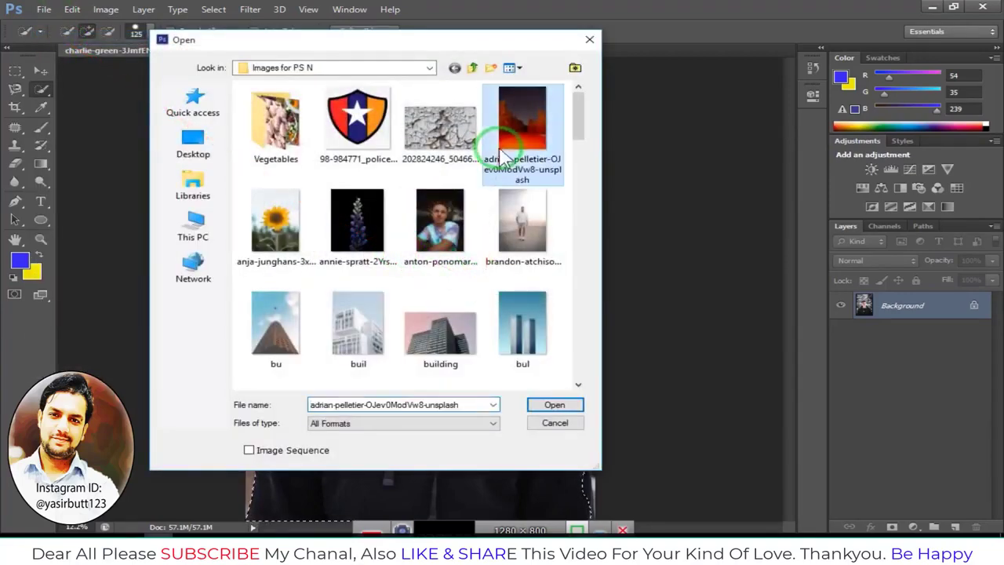
left_click(551, 408)
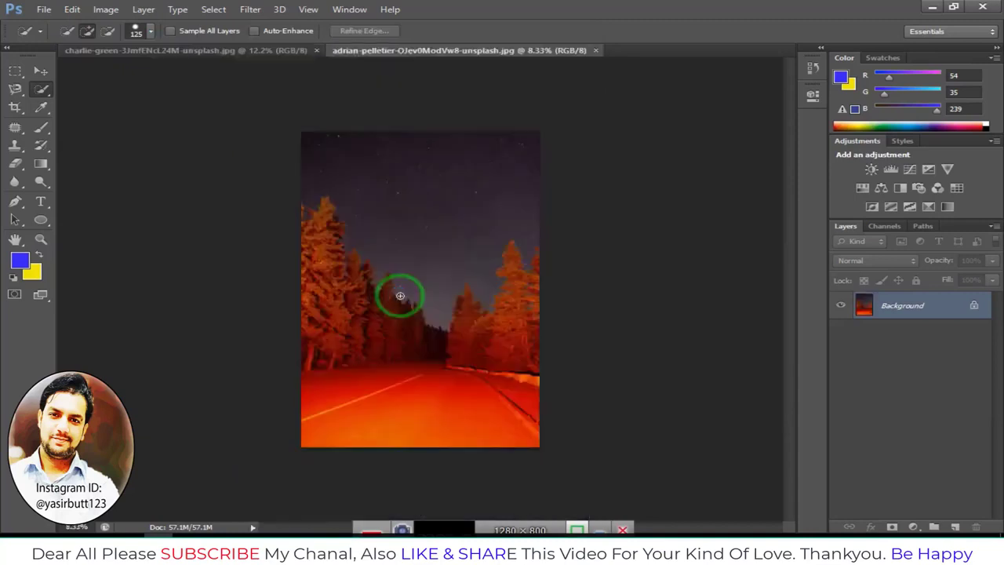
Paste the cut-out man into the night forest image as a new layer
scroll(400, 294, "up", 3)
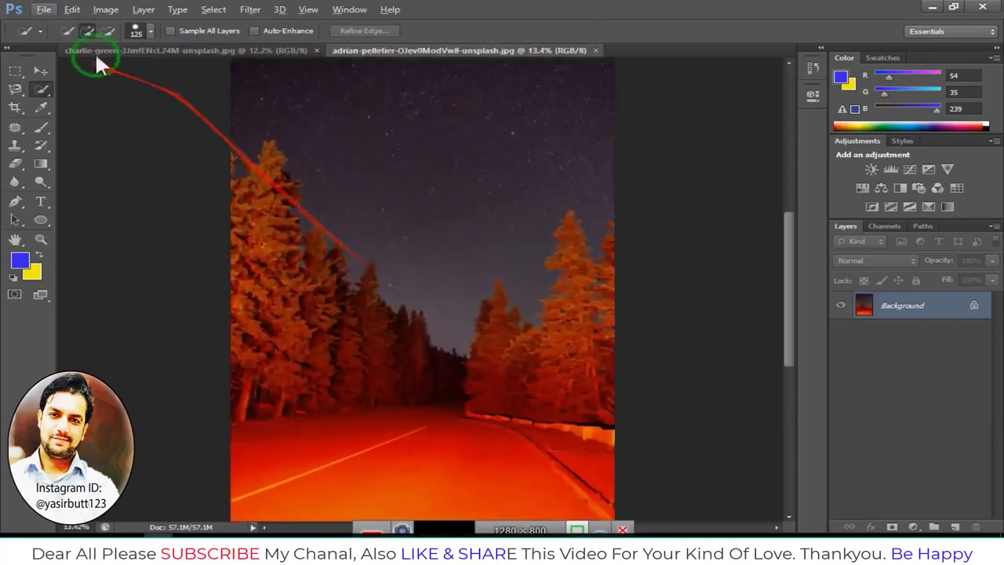
left_click(72, 9)
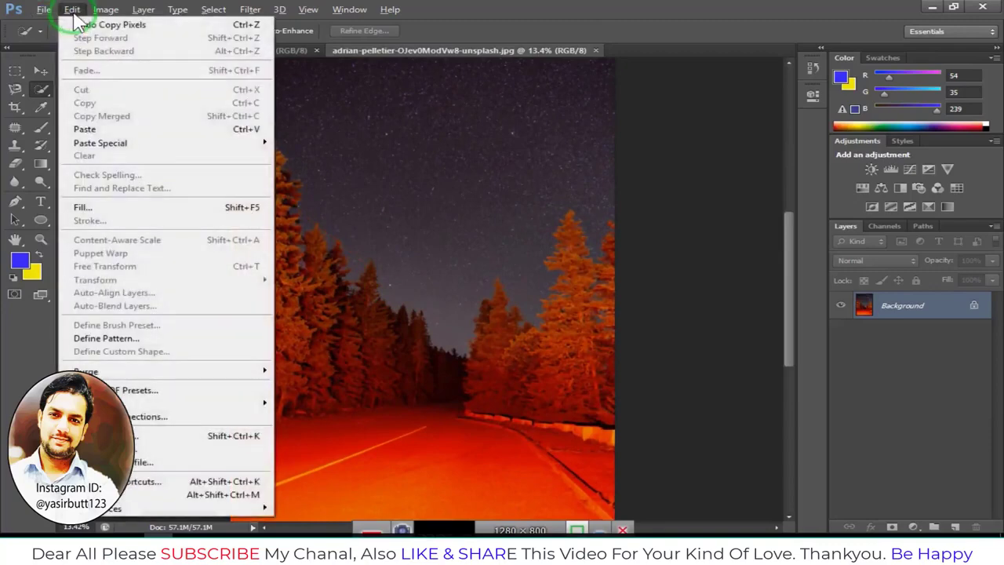
left_click(106, 131)
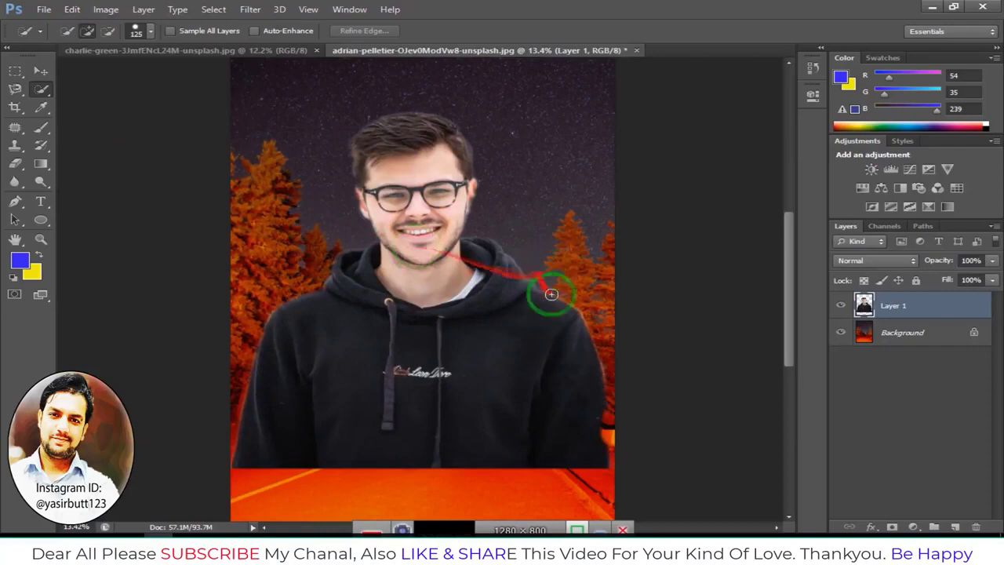
Zoom in to inspect the pasted man's edges against the new background
scroll(473, 208, "up", 2)
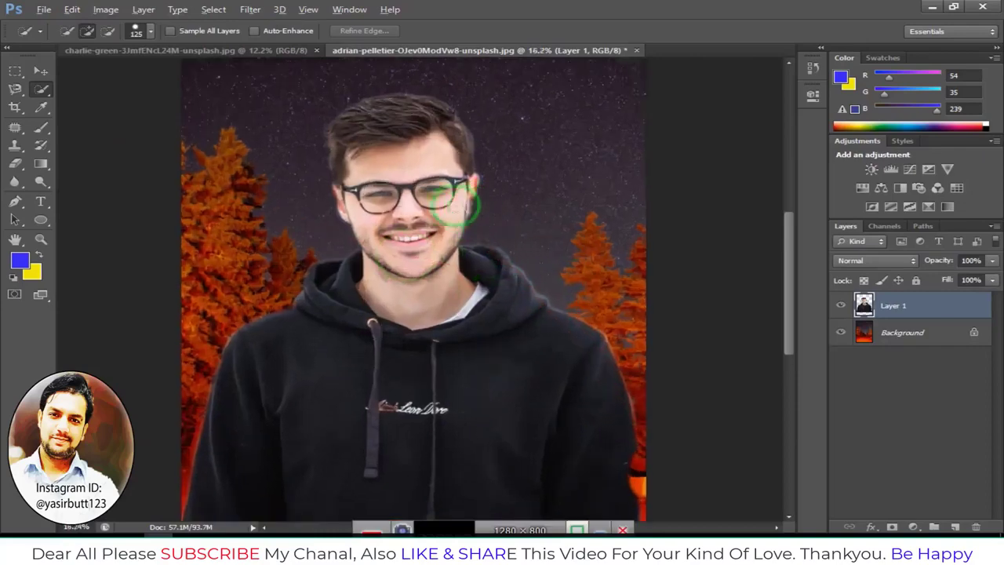
scroll(336, 195, "up", 2)
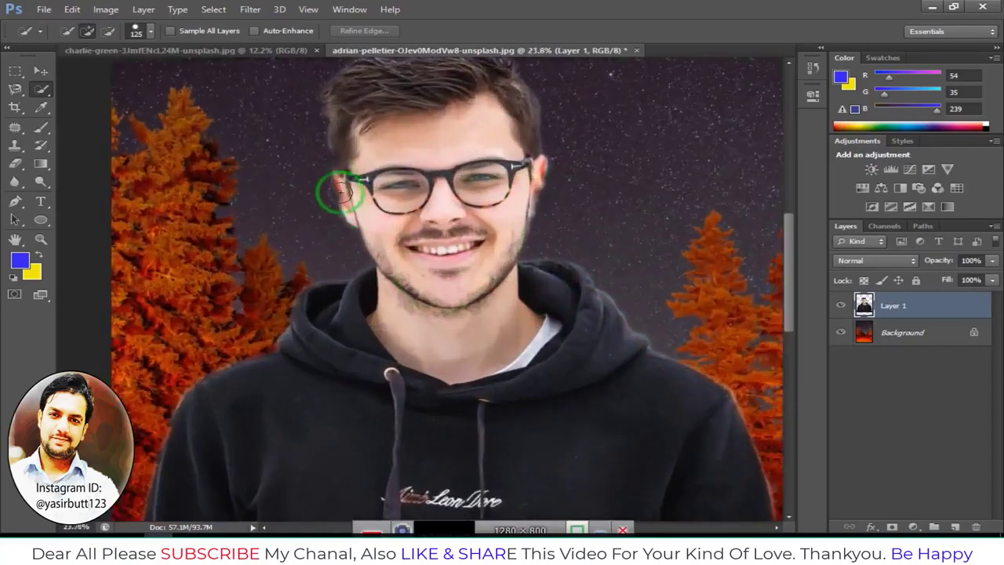
left_click_drag(337, 179, 550, 183)
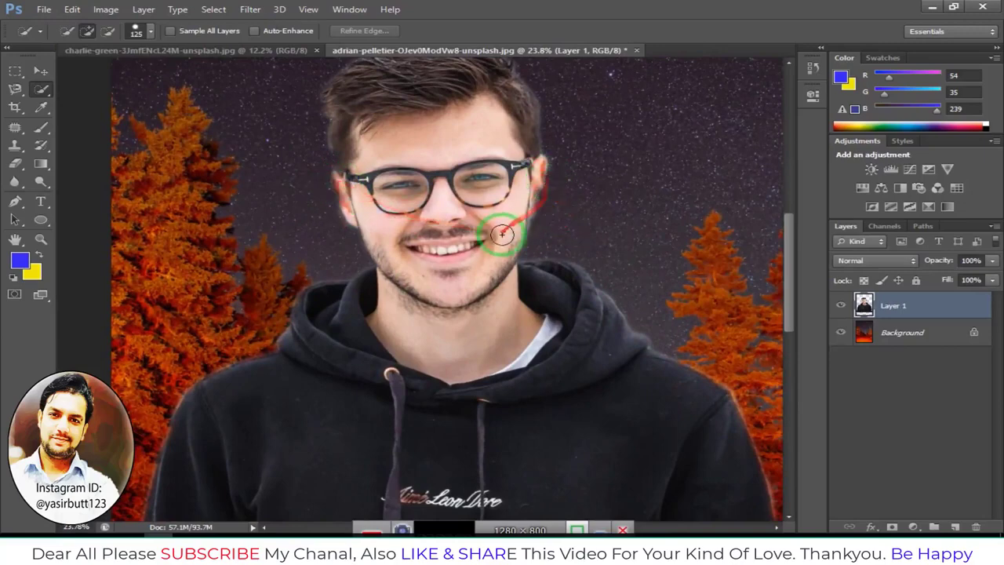
scroll(465, 220, "up", 1)
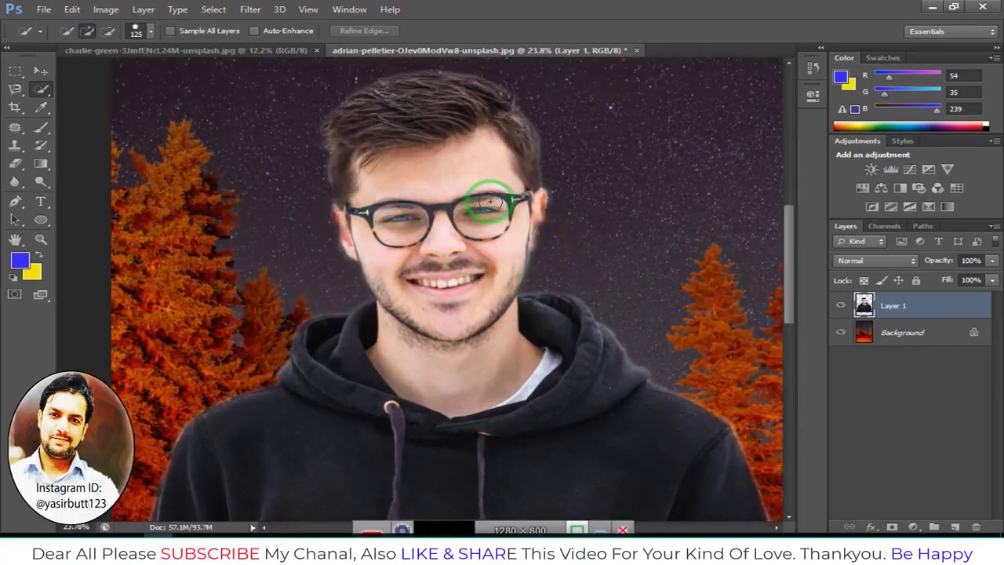
scroll(553, 291, "up", 1)
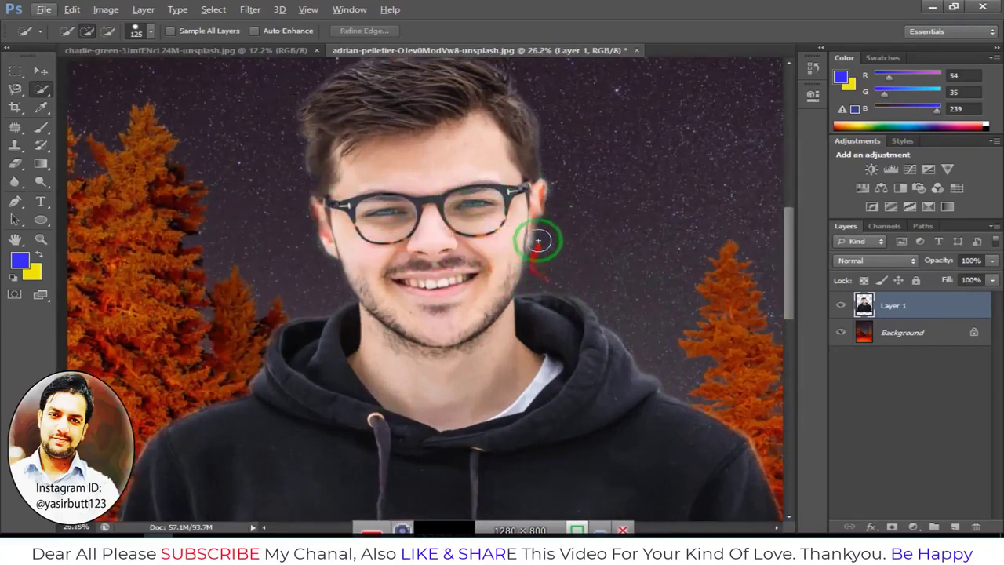
mouse_move(543, 136)
left_mouse_down()
mouse_move(496, 146)
mouse_move(478, 121)
mouse_move(421, 104)
mouse_move(330, 205)
mouse_move(355, 257)
mouse_move(331, 258)
mouse_move(365, 311)
mouse_move(443, 354)
mouse_move(711, 371)
mouse_move(667, 341)
left_mouse_up()
scroll(497, 130, "up", 1)
scroll(441, 353, "down", 2)
scroll(667, 341, "down", 6)
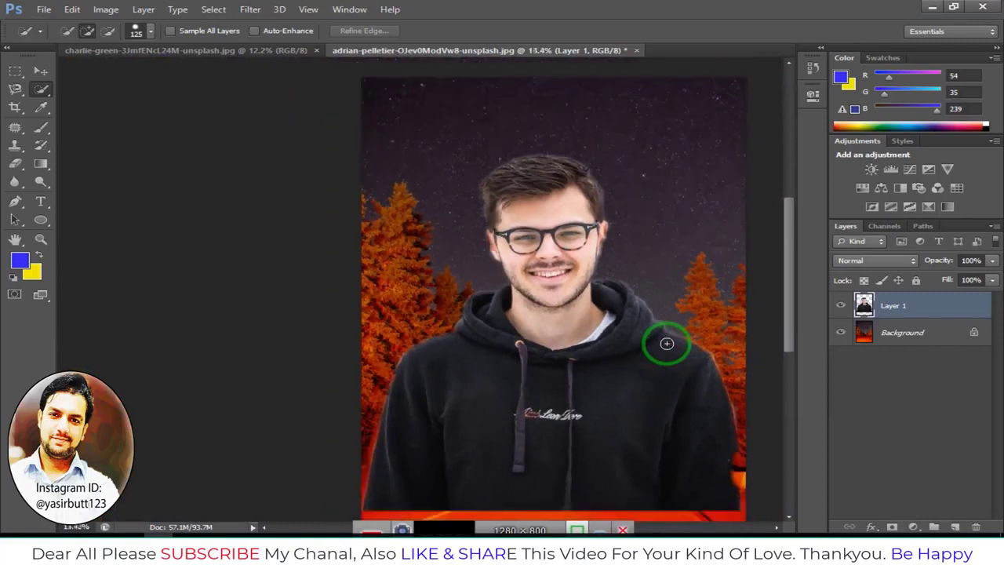
scroll(646, 369, "down", 2)
left_click_drag(636, 361, 502, 341)
scroll(502, 340, "down", 1)
left_click_drag(408, 317, 411, 263)
With the Move tool, shift the man's layer down and stretch its top edge upward, then commit
left_click(39, 70)
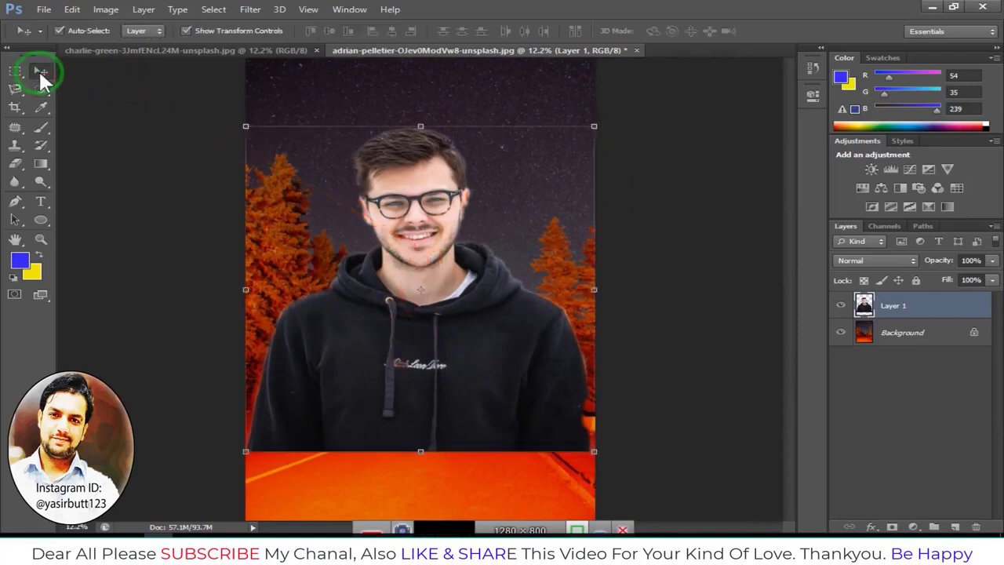
scroll(409, 268, "down", 1)
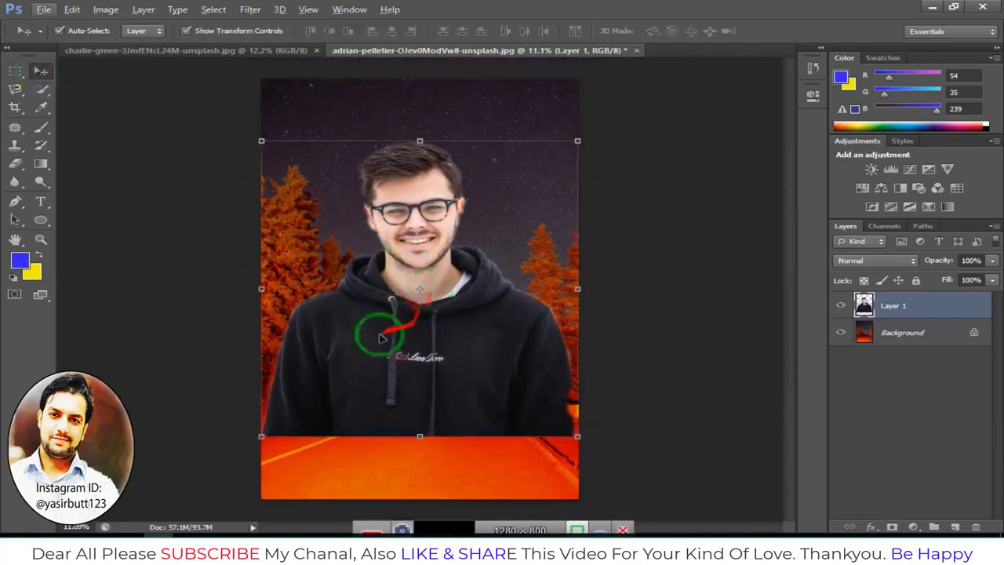
left_click_drag(425, 313, 428, 374)
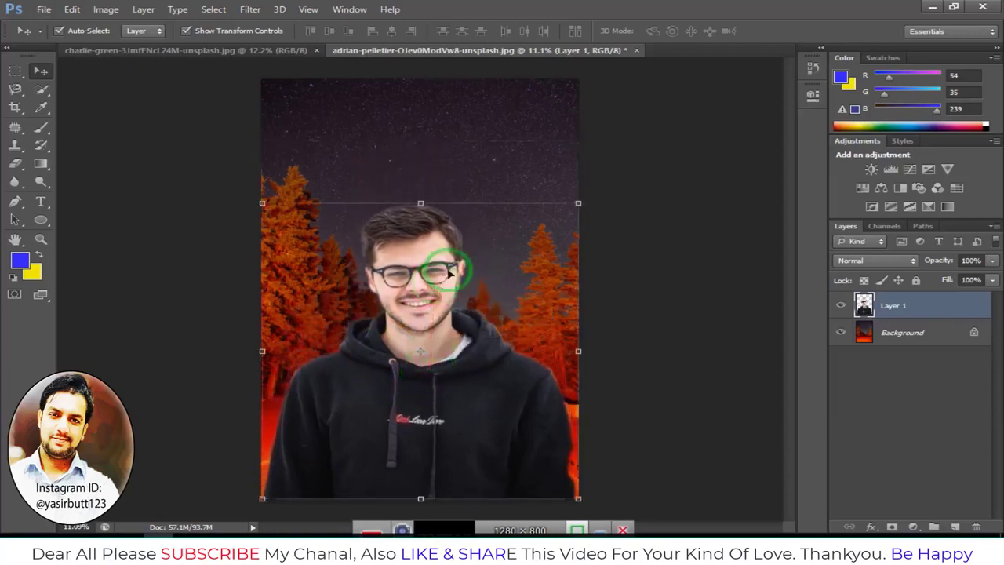
mouse_move(581, 202)
left_mouse_down()
mouse_move(581, 82)
mouse_move(576, 197)
mouse_move(491, 243)
mouse_move(465, 290)
mouse_move(421, 301)
mouse_move(434, 339)
mouse_move(421, 345)
mouse_move(406, 222)
mouse_move(587, 233)
mouse_move(578, 203)
left_mouse_up()
left_click_drag(420, 203, 421, 148)
key("Return")
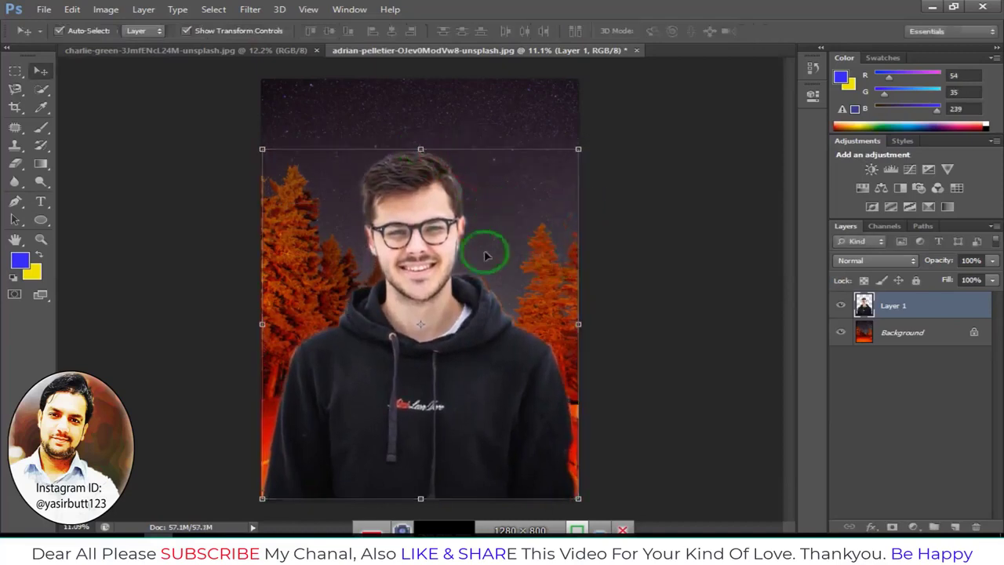
Toggle the background and man layers' visibility to compare the composite
left_click(657, 246)
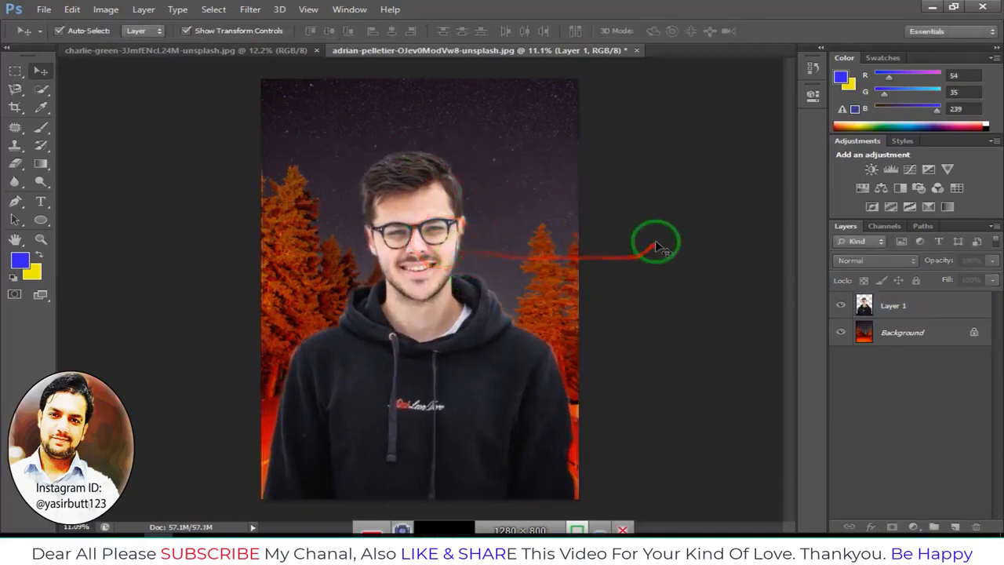
left_click(840, 333)
mouse_move(791, 345)
left_mouse_down()
mouse_move(588, 360)
mouse_move(382, 163)
mouse_move(506, 287)
left_mouse_up()
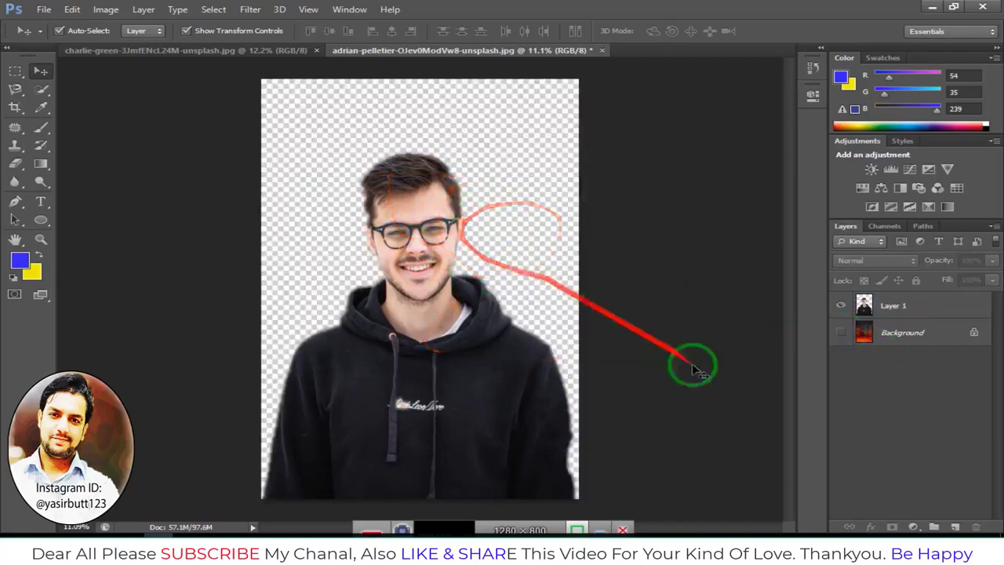
left_click(841, 333)
mouse_move(841, 342)
left_mouse_down()
mouse_move(534, 339)
mouse_move(389, 271)
mouse_move(445, 293)
mouse_move(406, 164)
mouse_move(765, 296)
left_mouse_up()
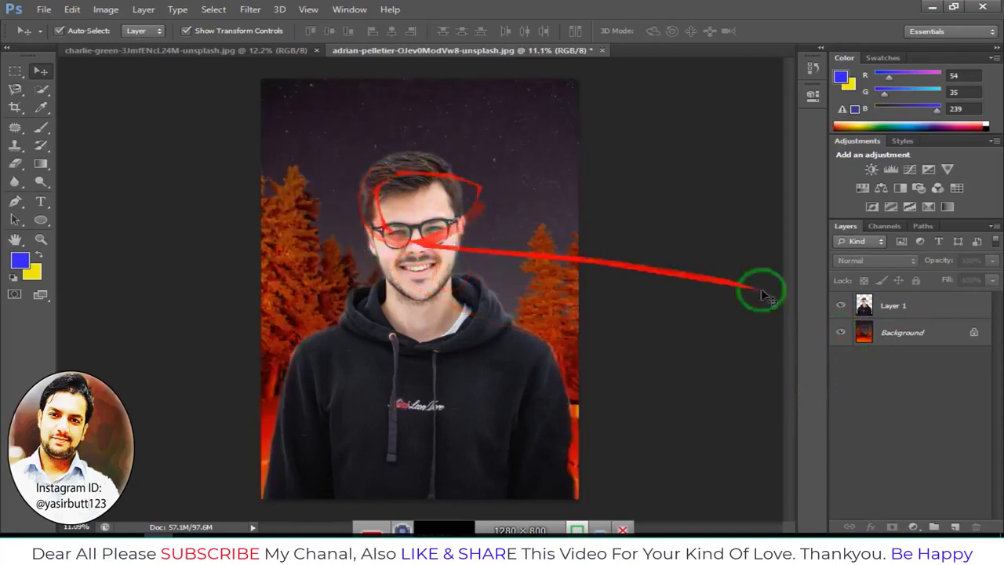
left_click(841, 306)
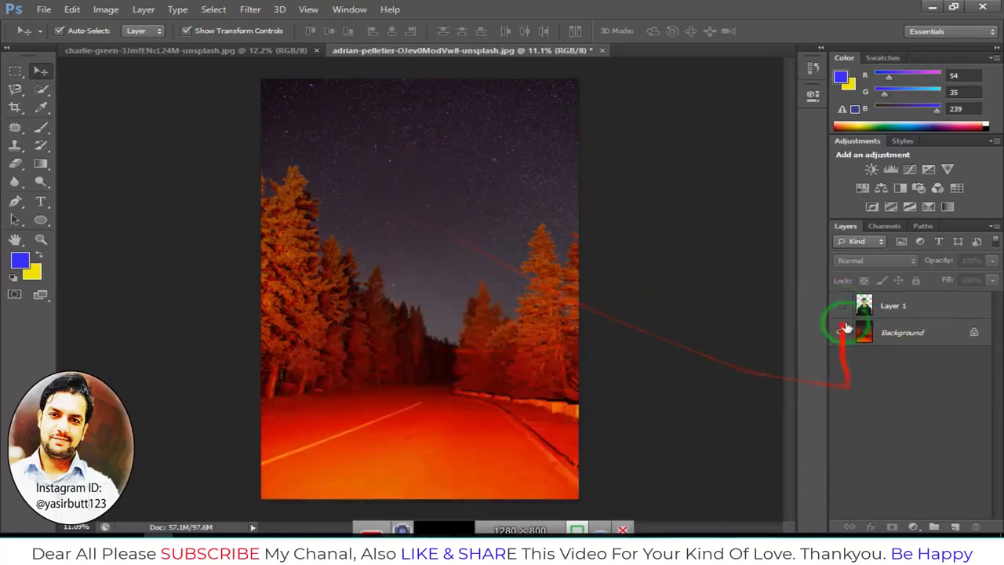
left_click(841, 305)
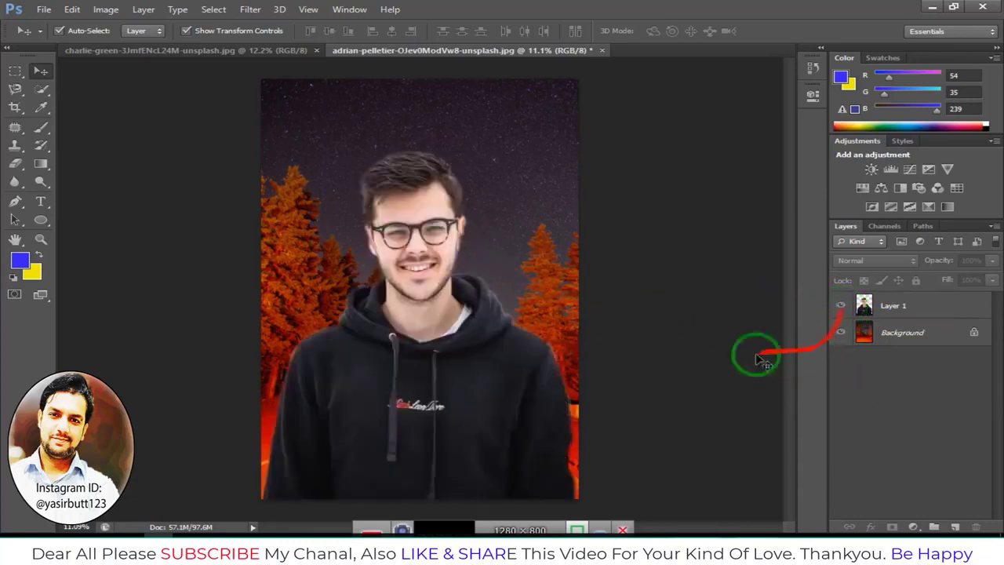
left_click(467, 295)
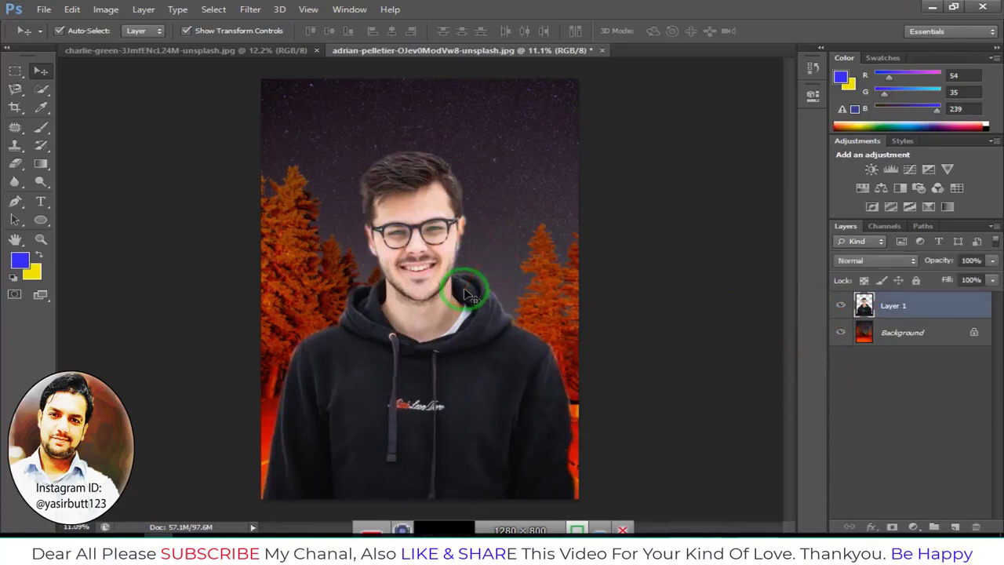
left_click(663, 318)
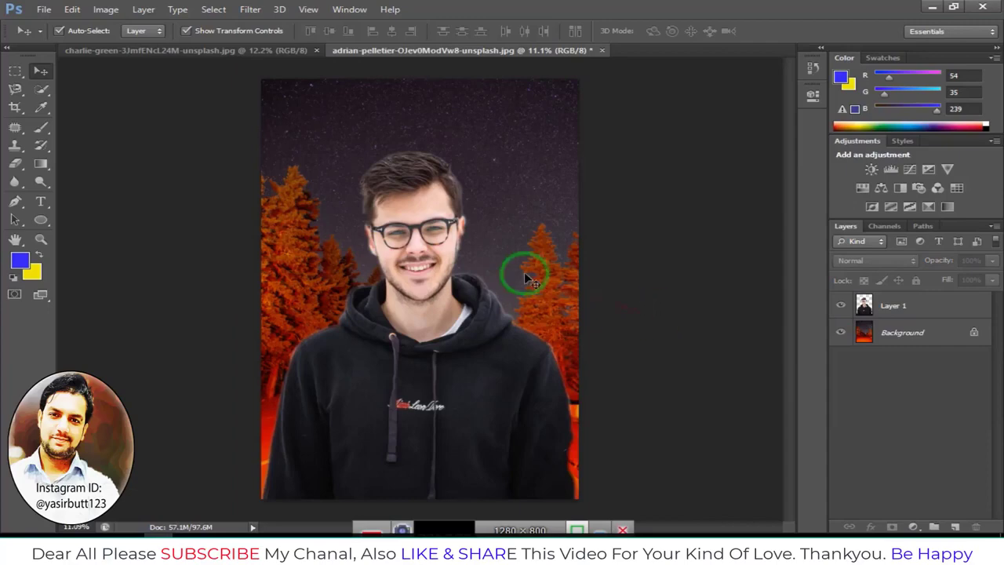
Close both open documents
left_click(44, 9)
left_click(46, 11)
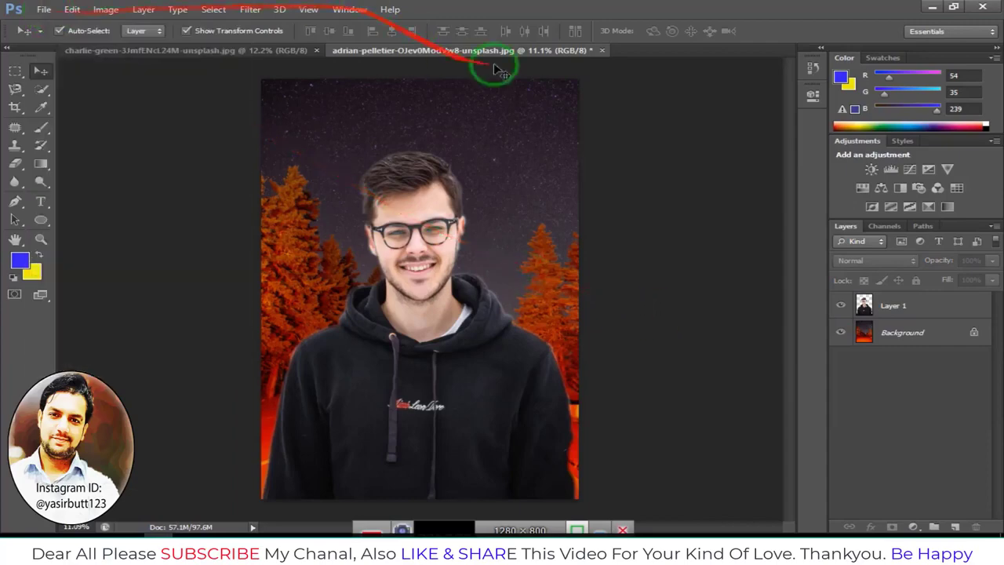
left_click(602, 51)
left_click(532, 219)
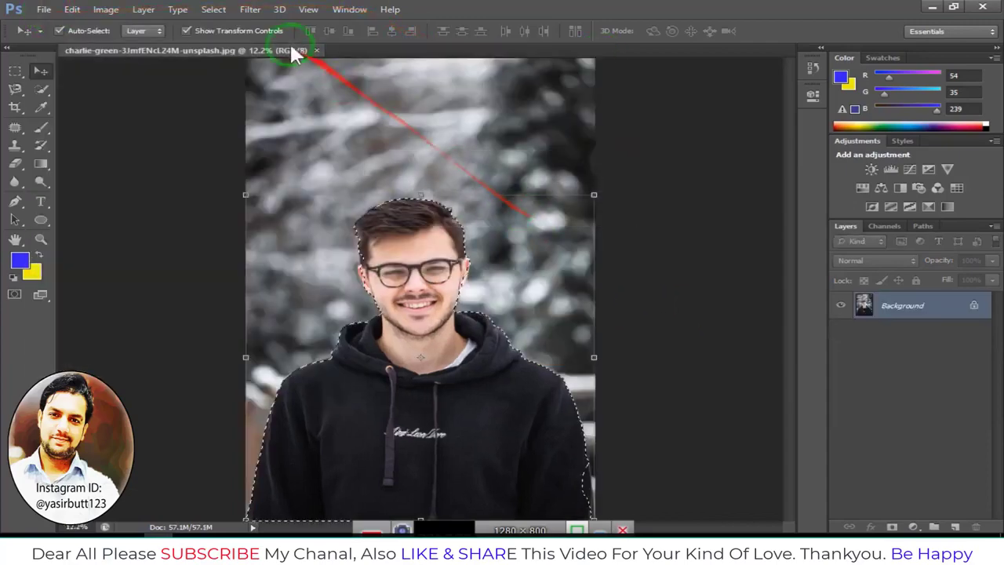
left_click(315, 50)
left_click(37, 10)
left_click(79, 38)
left_click(433, 250)
scroll(432, 251, "down", 10)
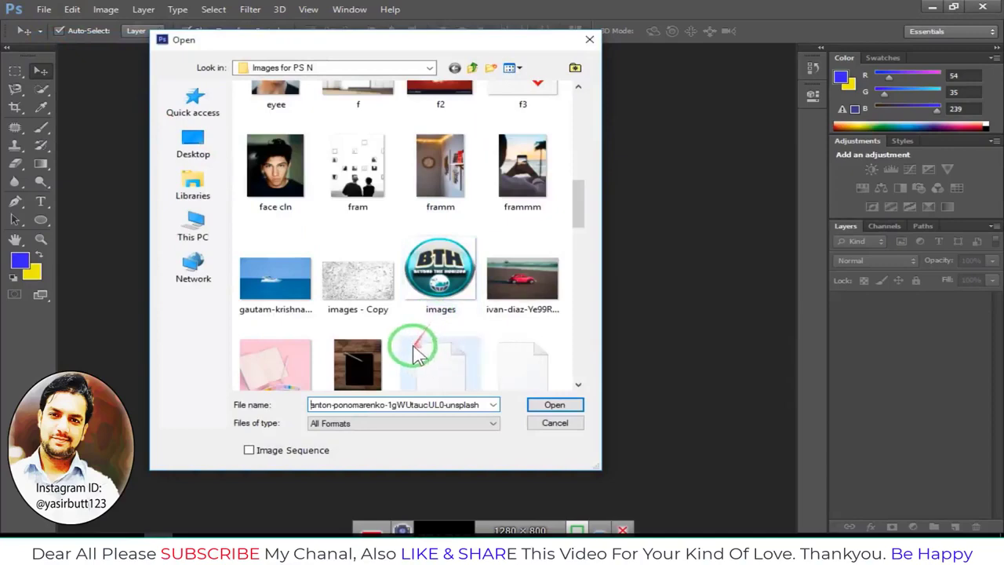
scroll(427, 330, "up", 5)
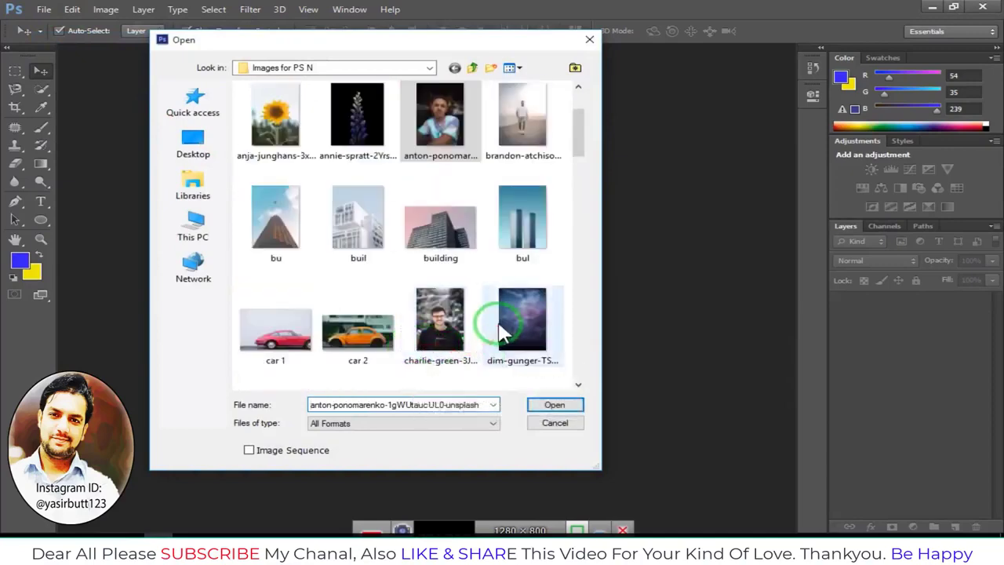
left_click(465, 249)
scroll(453, 290, "down", 6)
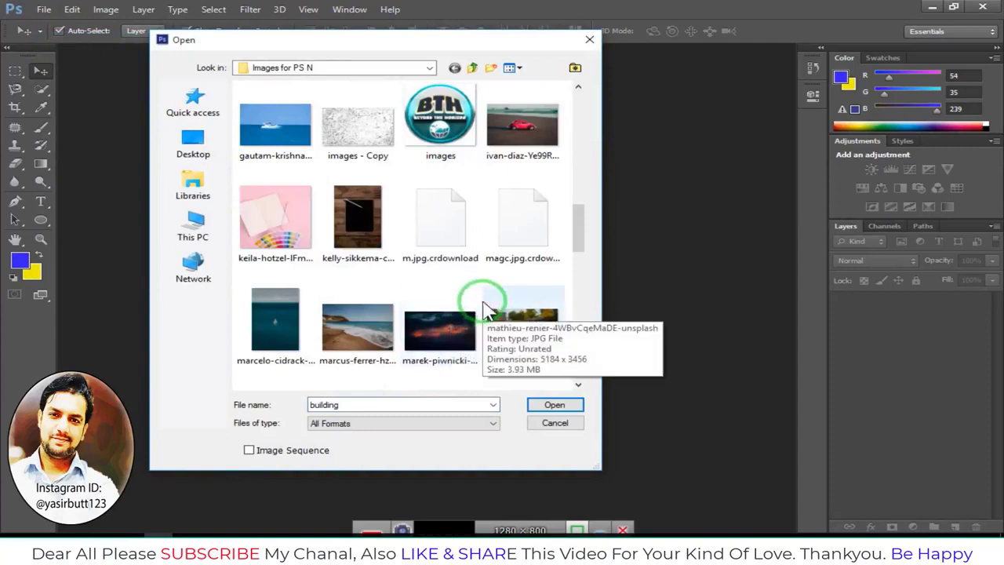
scroll(486, 310, "down", 3)
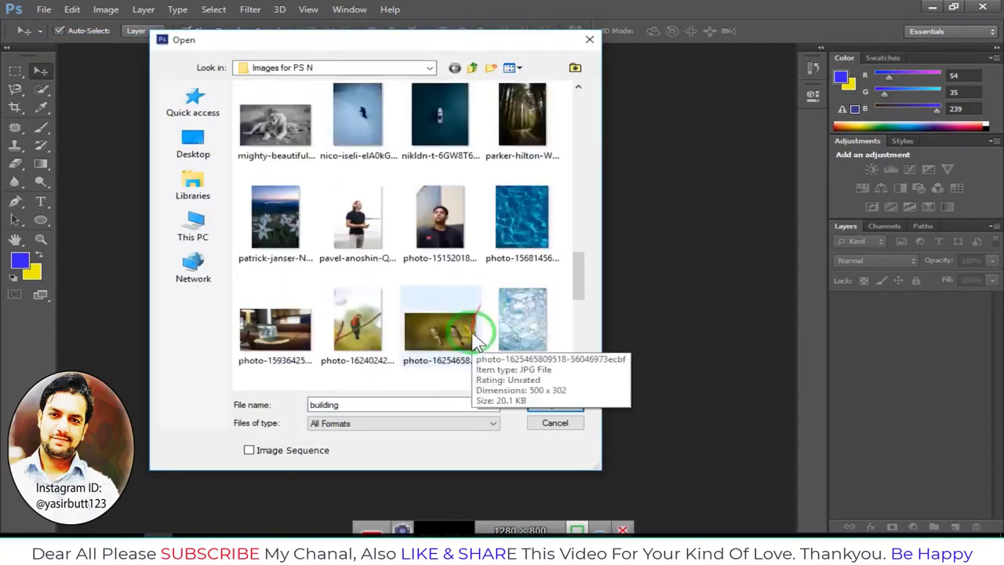
left_click(367, 237)
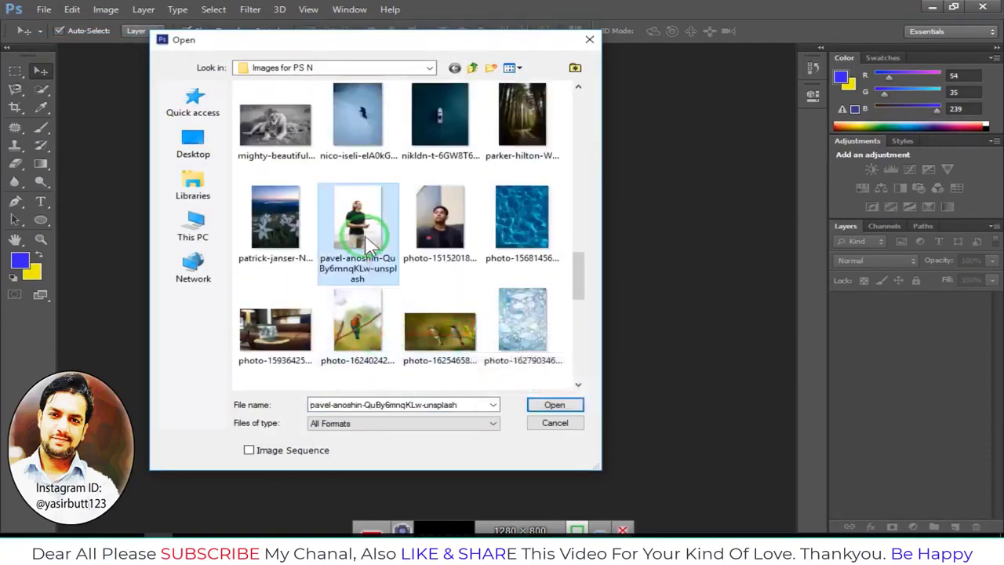
left_click(360, 323)
left_click(554, 405)
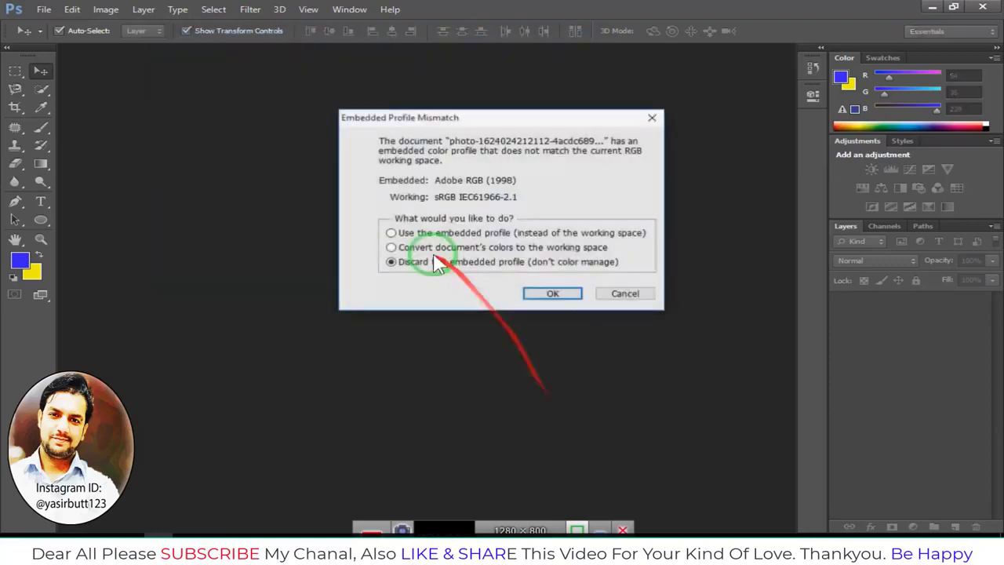
left_click(552, 293)
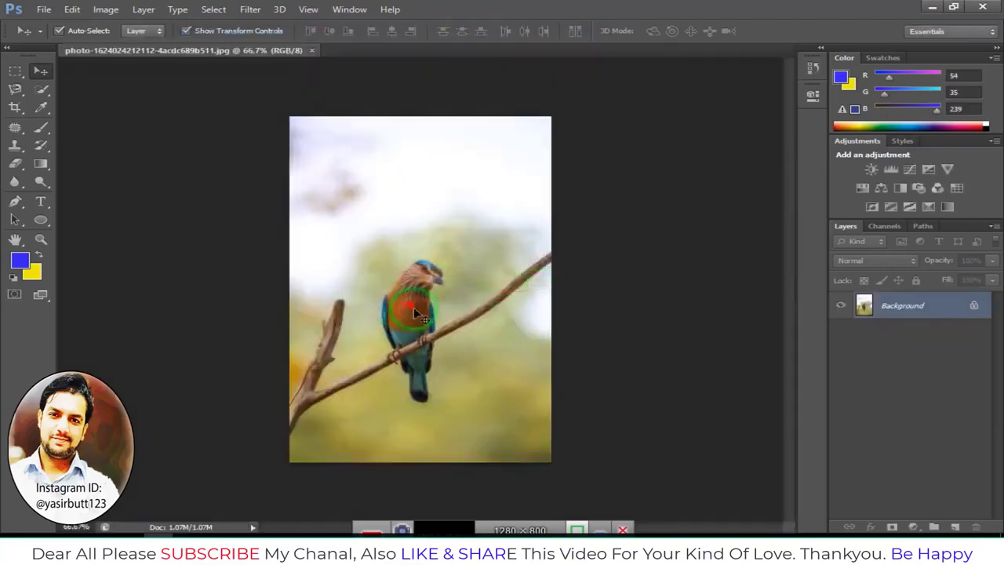
With the Quick Selection tool at a smaller brush size, select the upright branch stub on the left
scroll(414, 303, "up", 3)
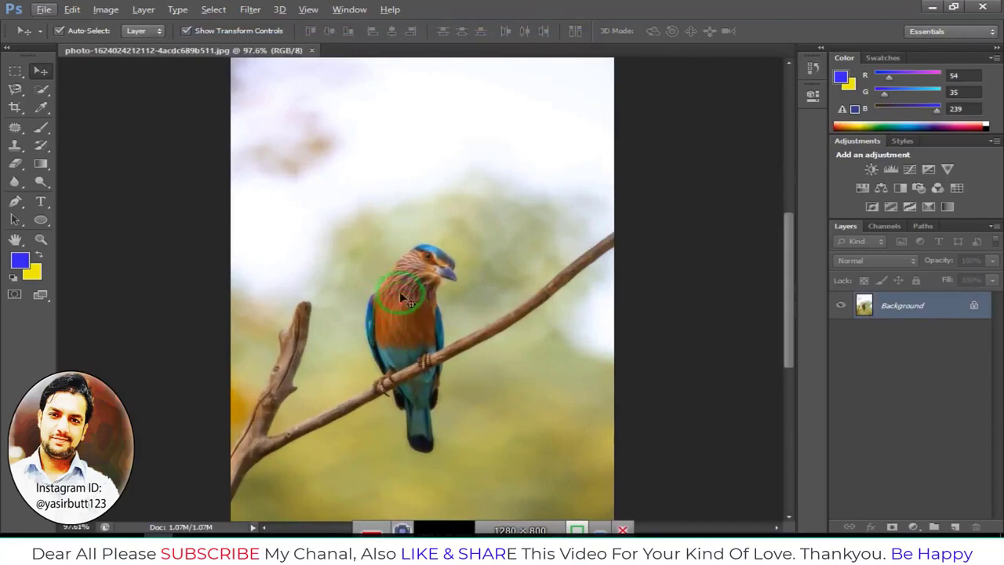
left_click(40, 89)
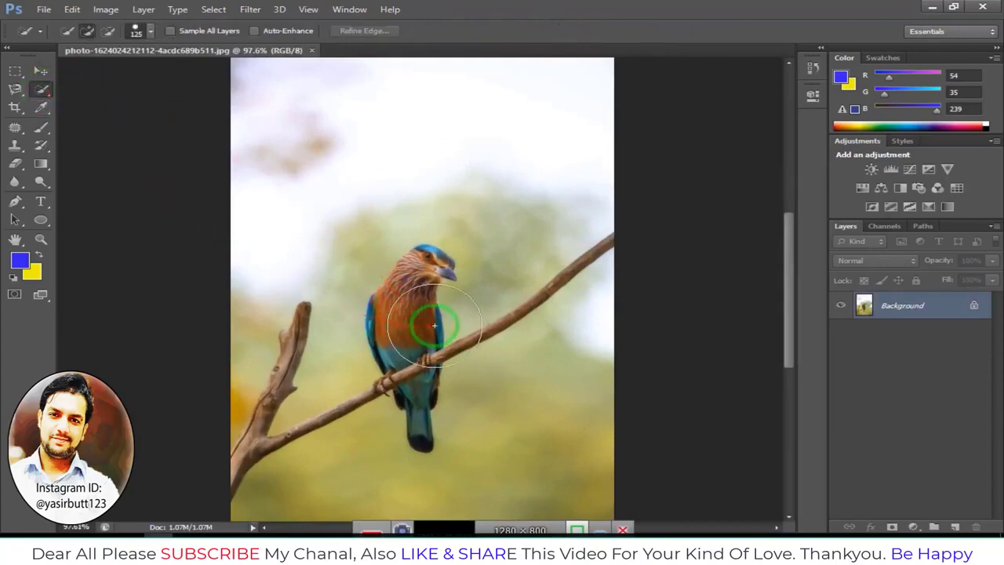
key("bracketleft")
key("bracketleft")
key("bracketleft")
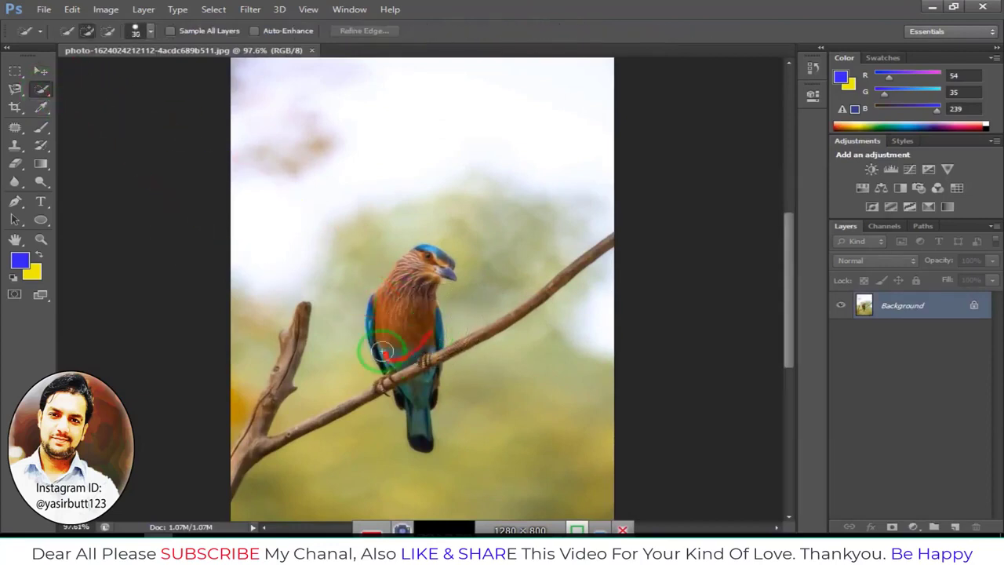
left_click_drag(375, 390, 284, 420)
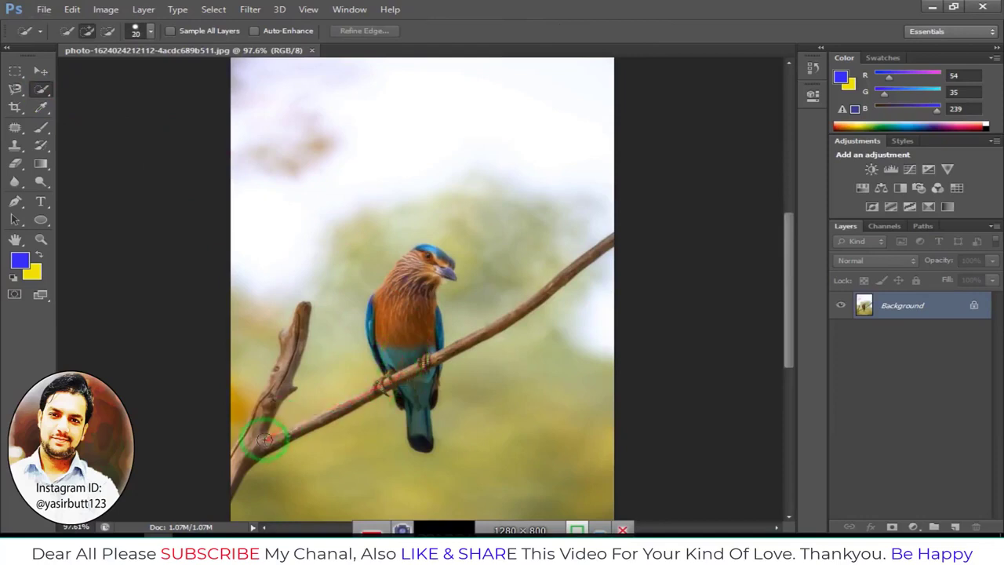
scroll(264, 440, "up", 3)
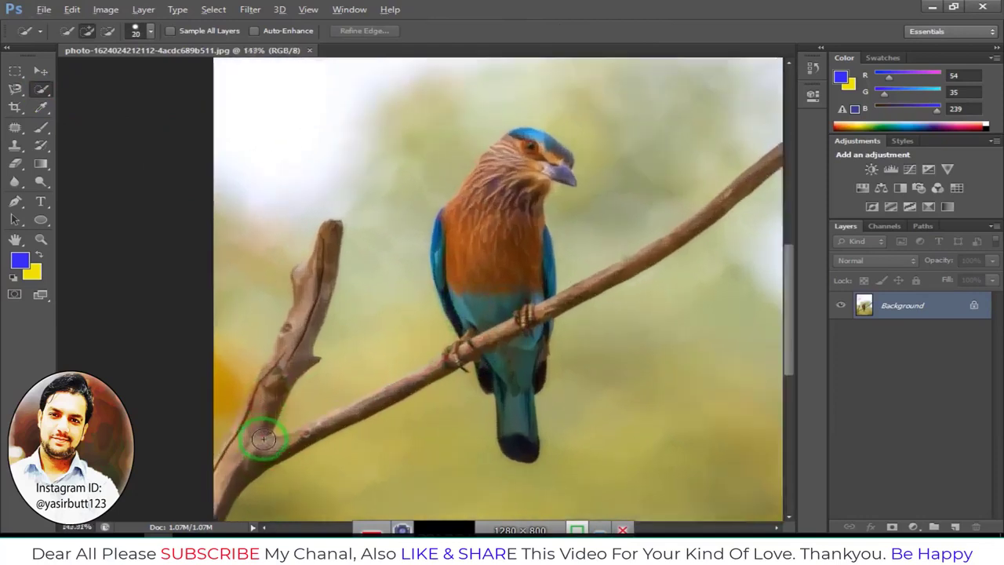
scroll(264, 415, "down", 2)
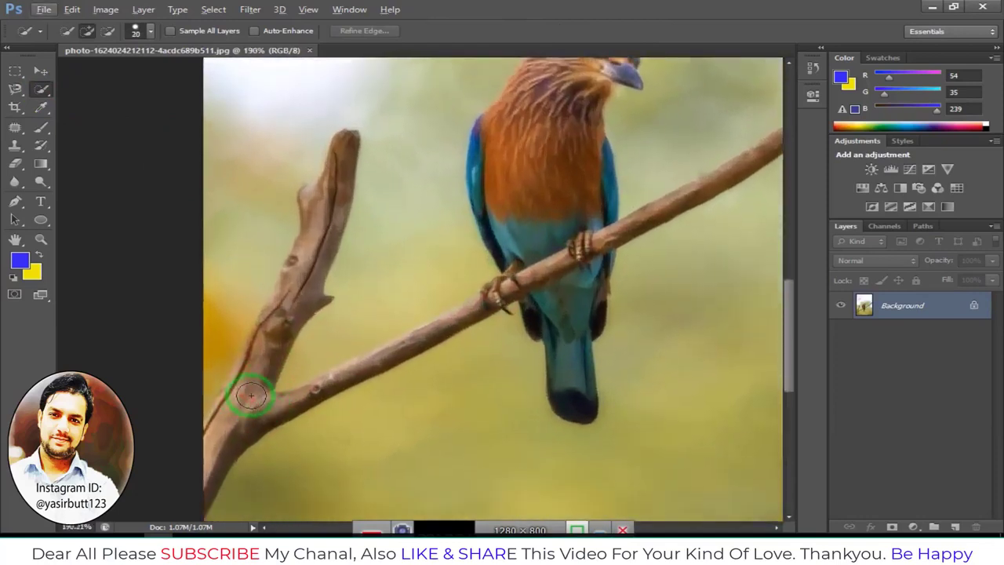
left_click_drag(342, 148, 324, 202)
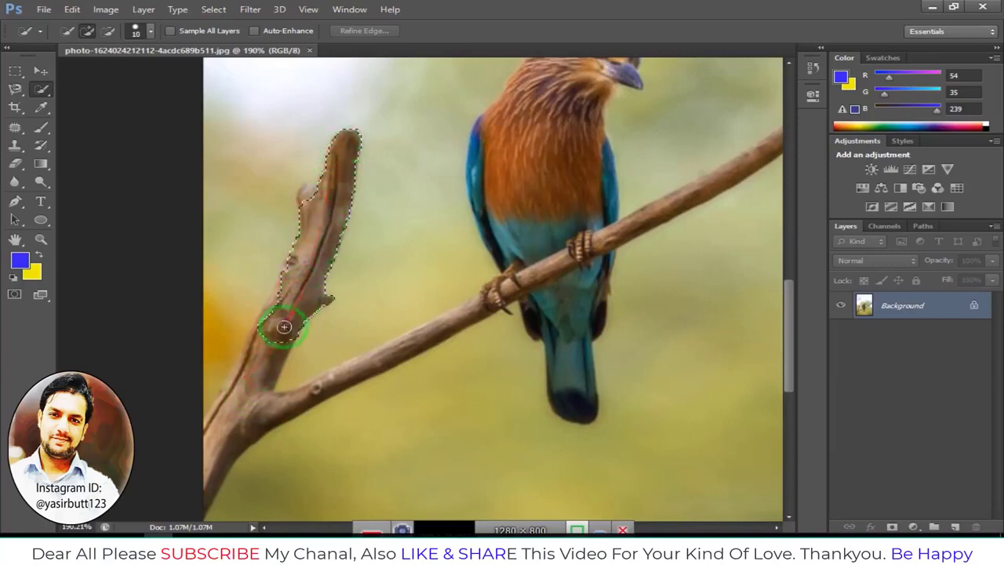
left_click_drag(259, 392, 221, 450)
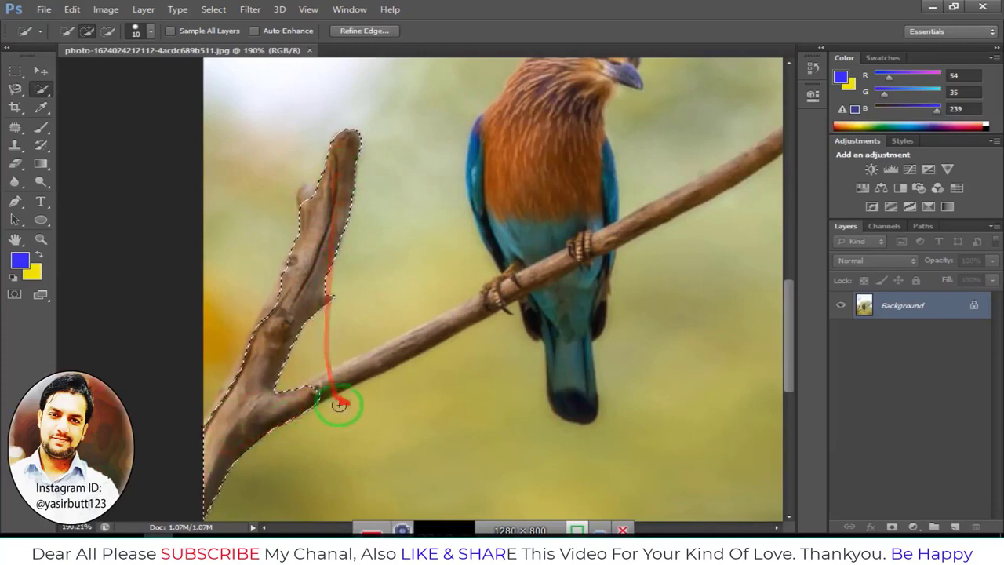
Extend the Quick Selection to include the bird and the long diagonal branch it sits on
mouse_move(457, 315)
left_mouse_down()
mouse_move(519, 302)
mouse_move(500, 315)
mouse_move(489, 305)
mouse_move(613, 235)
mouse_move(559, 233)
mouse_move(564, 247)
mouse_move(556, 153)
mouse_move(547, 192)
mouse_move(560, 128)
left_mouse_up()
scroll(554, 194, "up", 2)
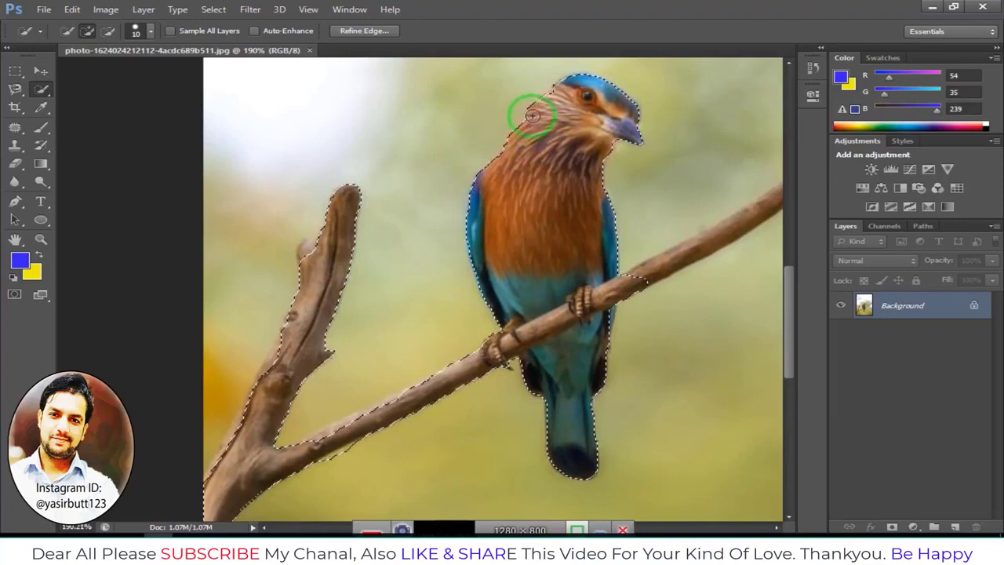
scroll(566, 208, "down", 1)
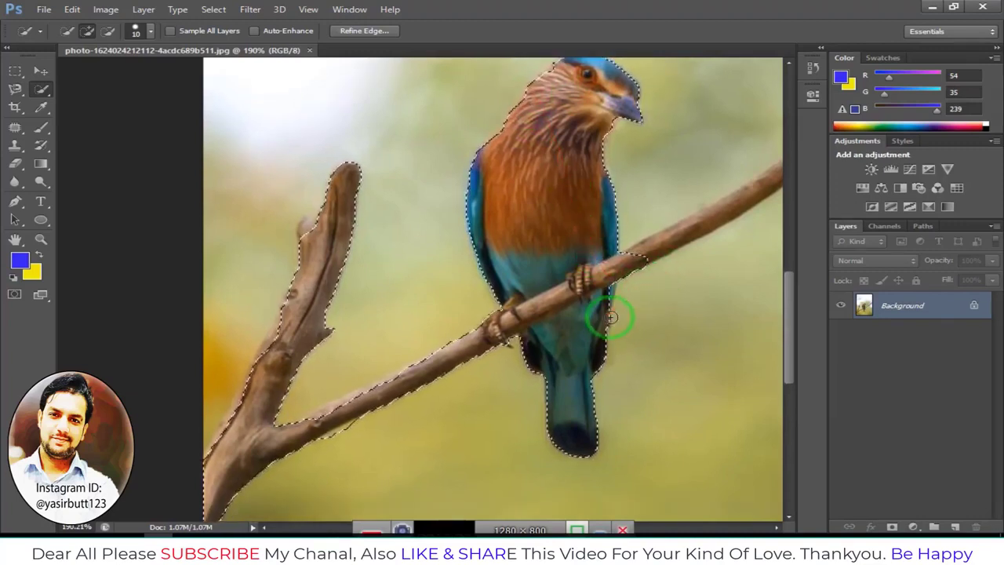
left_click_drag(633, 206, 353, 295)
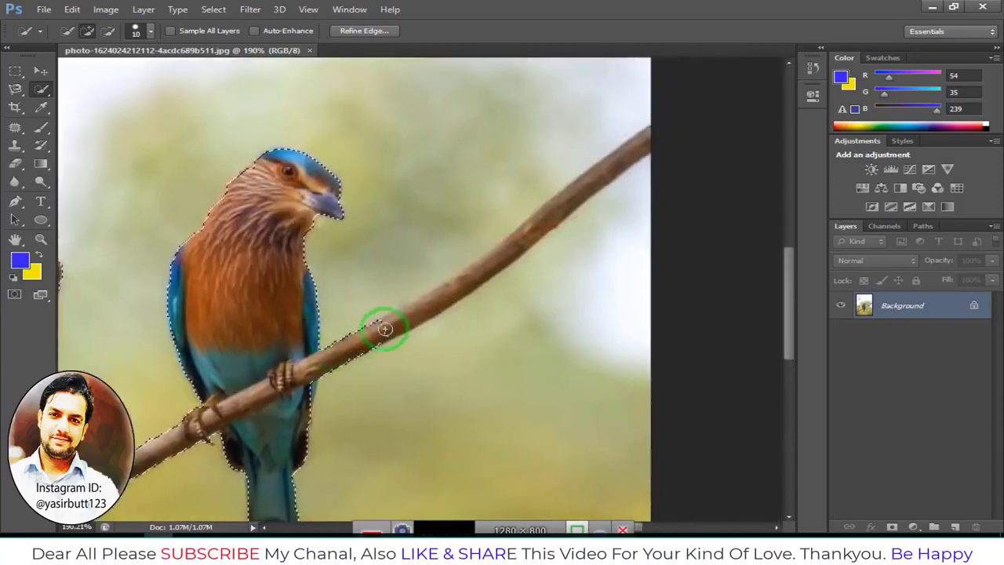
left_click_drag(437, 301, 533, 232)
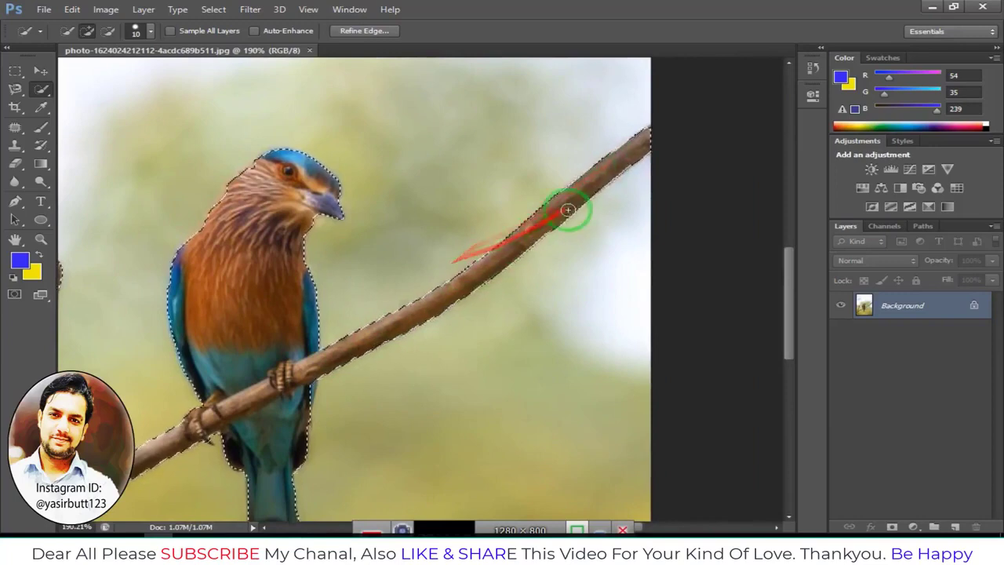
Copy the selected bird and branches onto a new layer and make that layer active
scroll(462, 306, "down", 3)
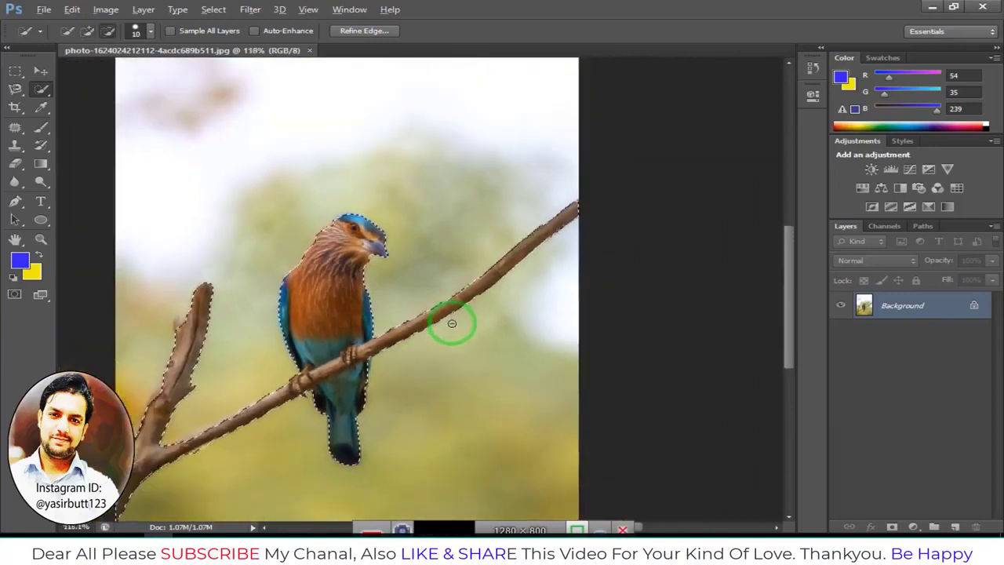
scroll(373, 358, "down", 3)
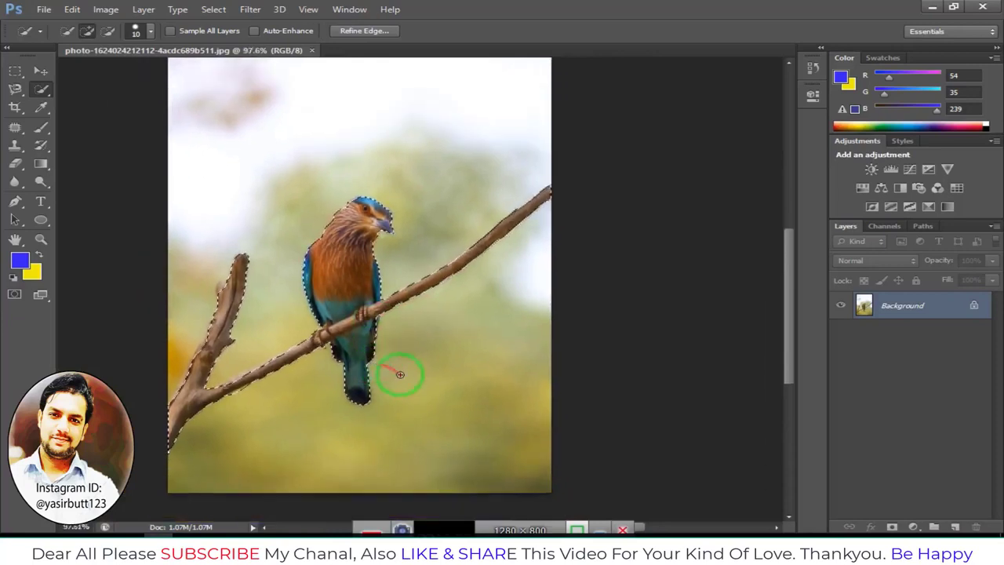
scroll(413, 357, "down", 1)
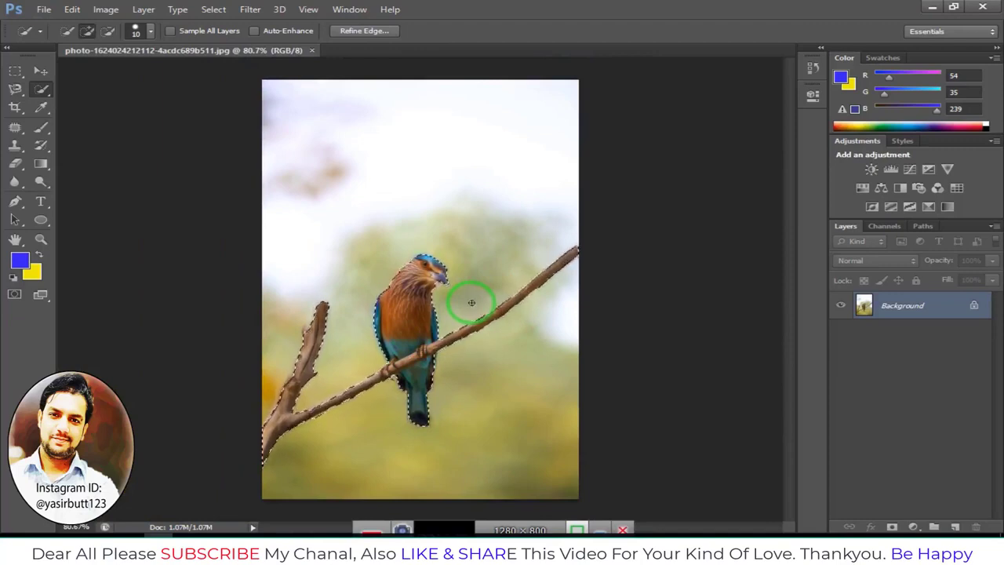
key("ctrl+j")
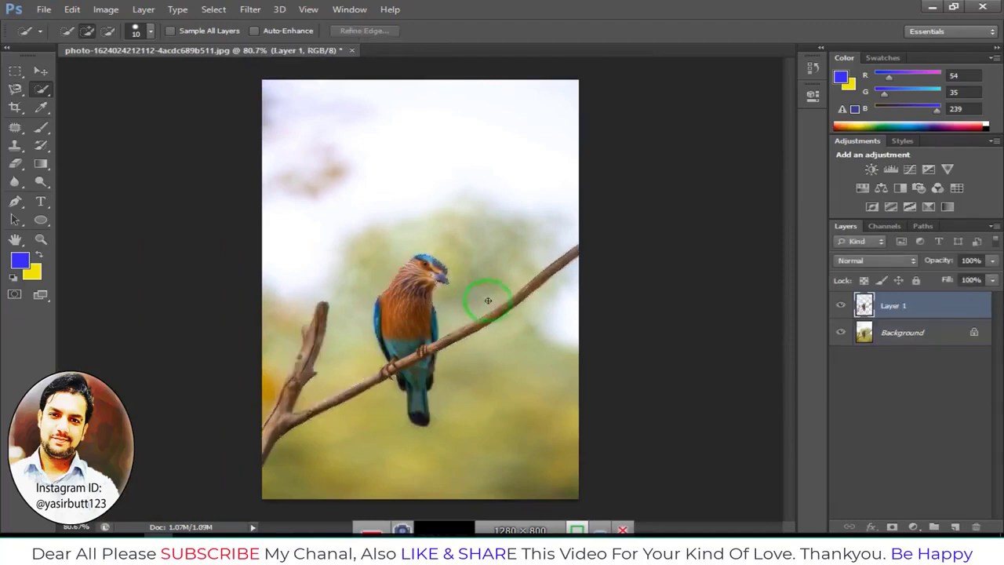
left_click(886, 341)
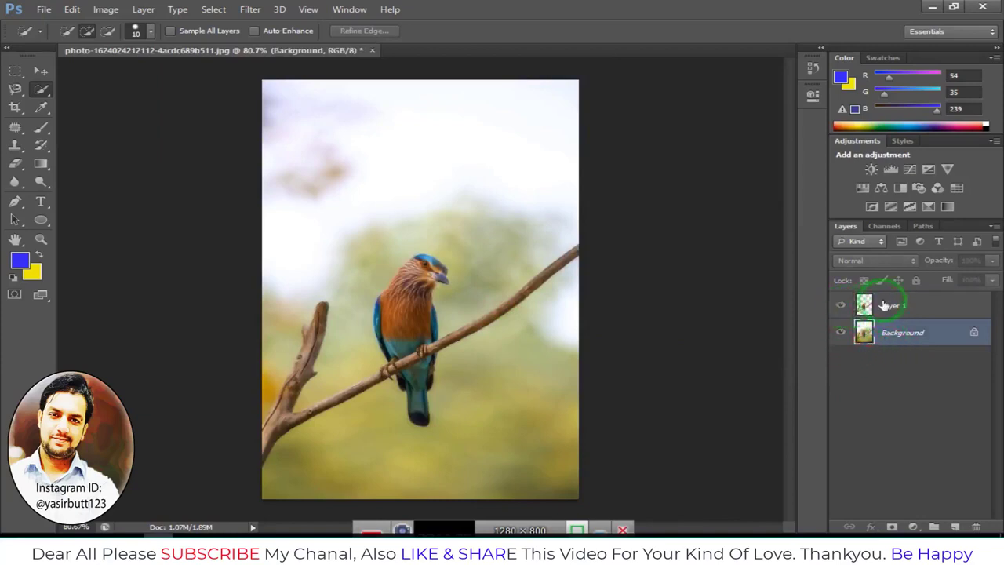
left_click(884, 305)
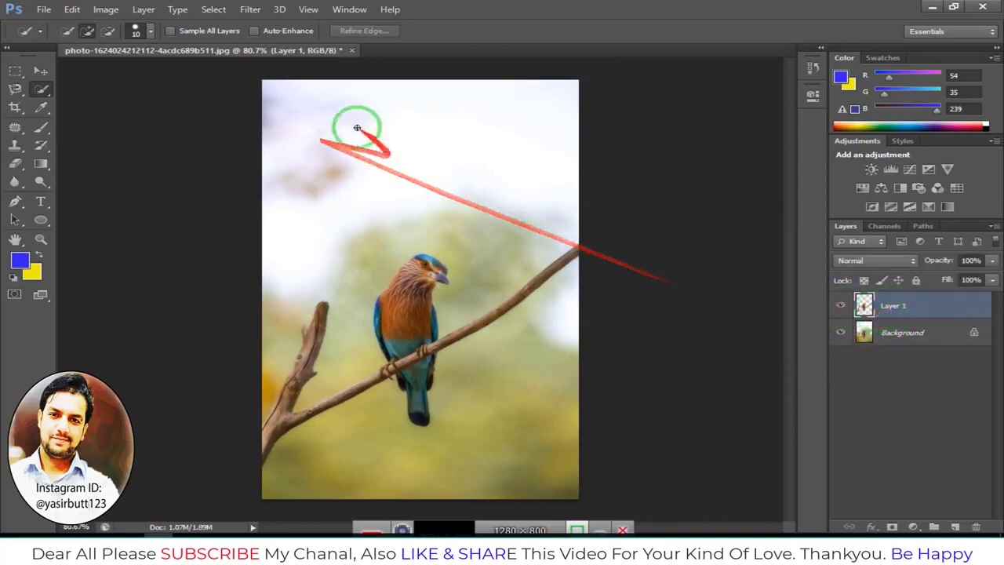
Open another image file to use as the new background
left_click(45, 11)
left_click(60, 37)
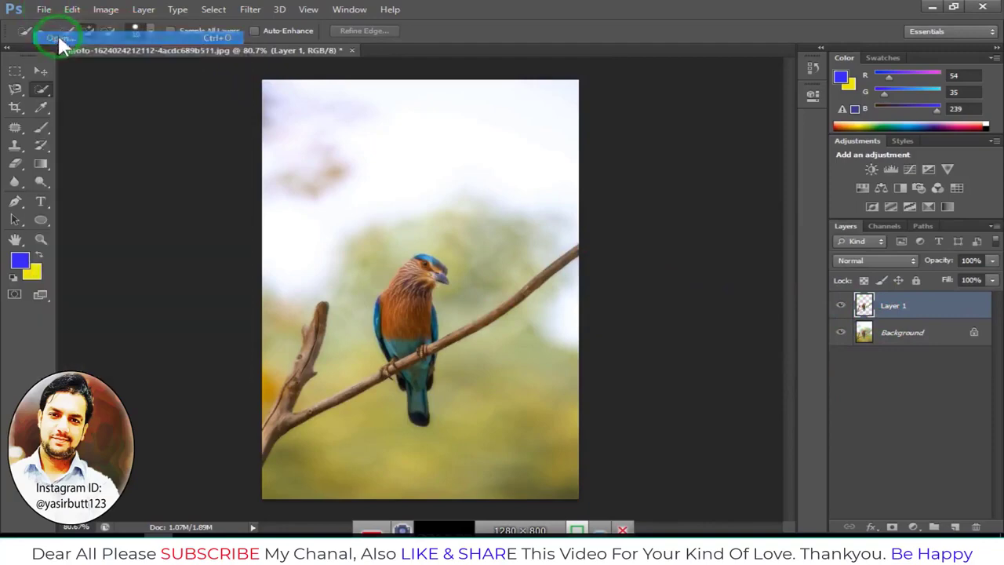